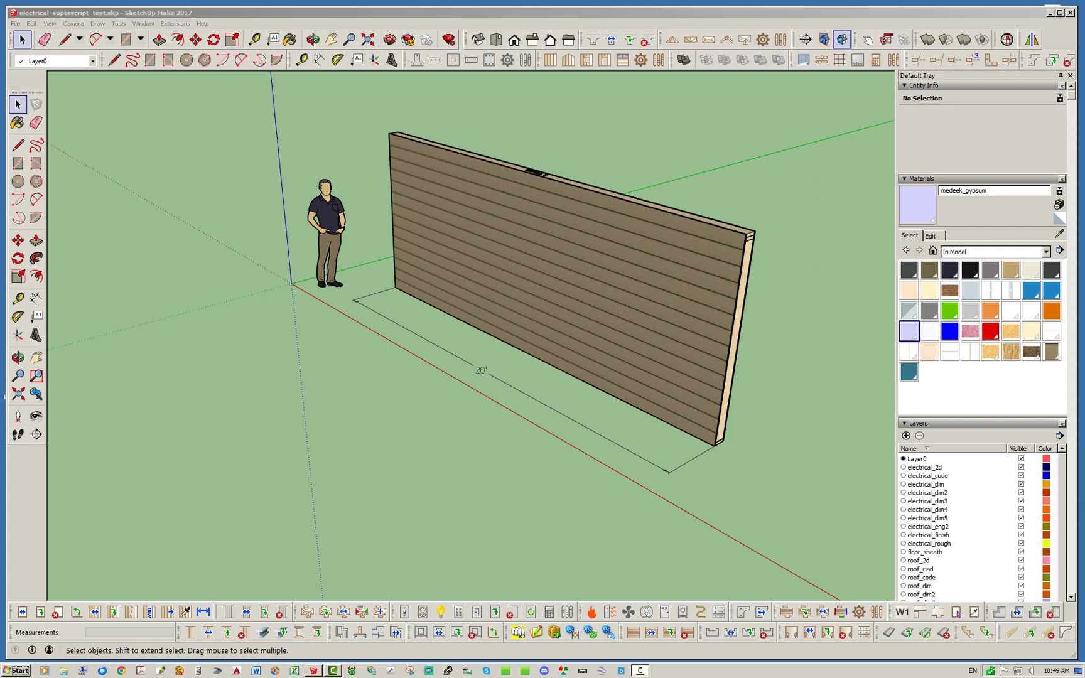
# Undock the Medeek Electrical and Medeek Electrical II toolbars and float them one above the other over the model.
pyautogui.moveTo(392, 612)
pyautogui.mouseDown()
pyautogui.moveTo(357, 526)
pyautogui.moveTo(363, 487)
pyautogui.mouseUp()
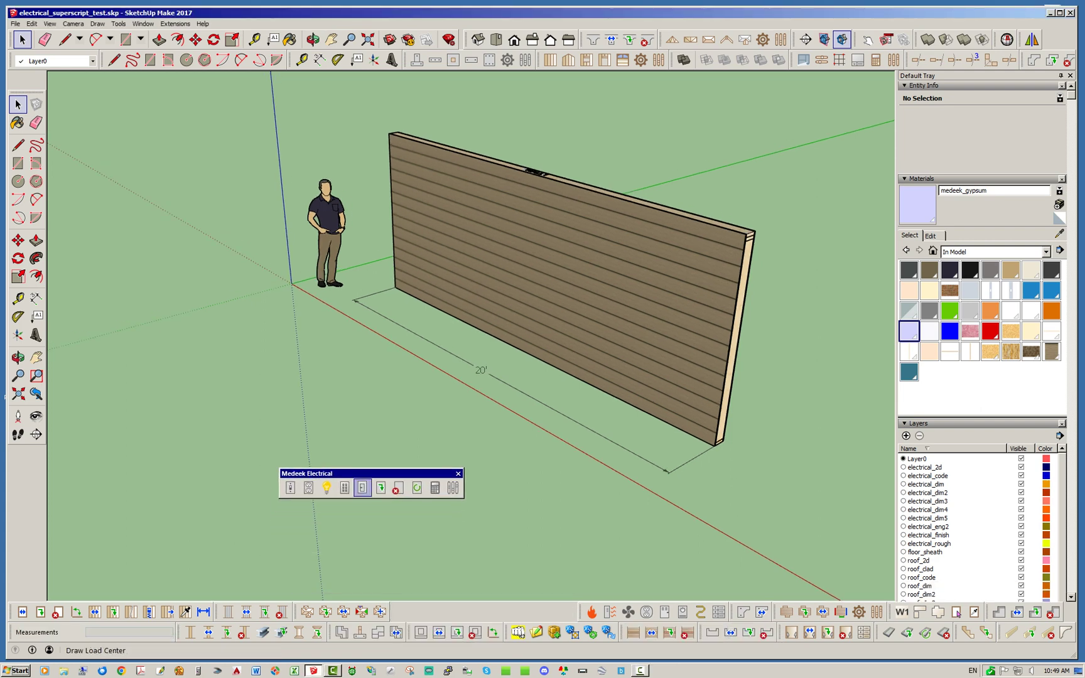
pyautogui.moveTo(581, 610); pyautogui.dragTo(329, 515)
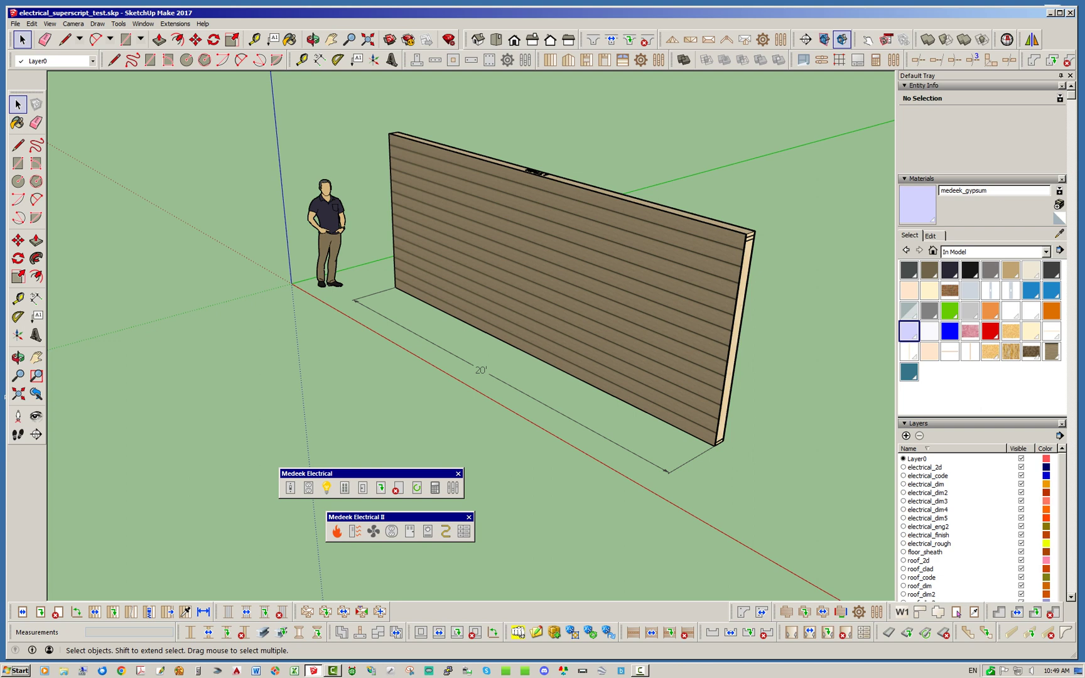
pyautogui.moveTo(314, 473); pyautogui.dragTo(311, 459)
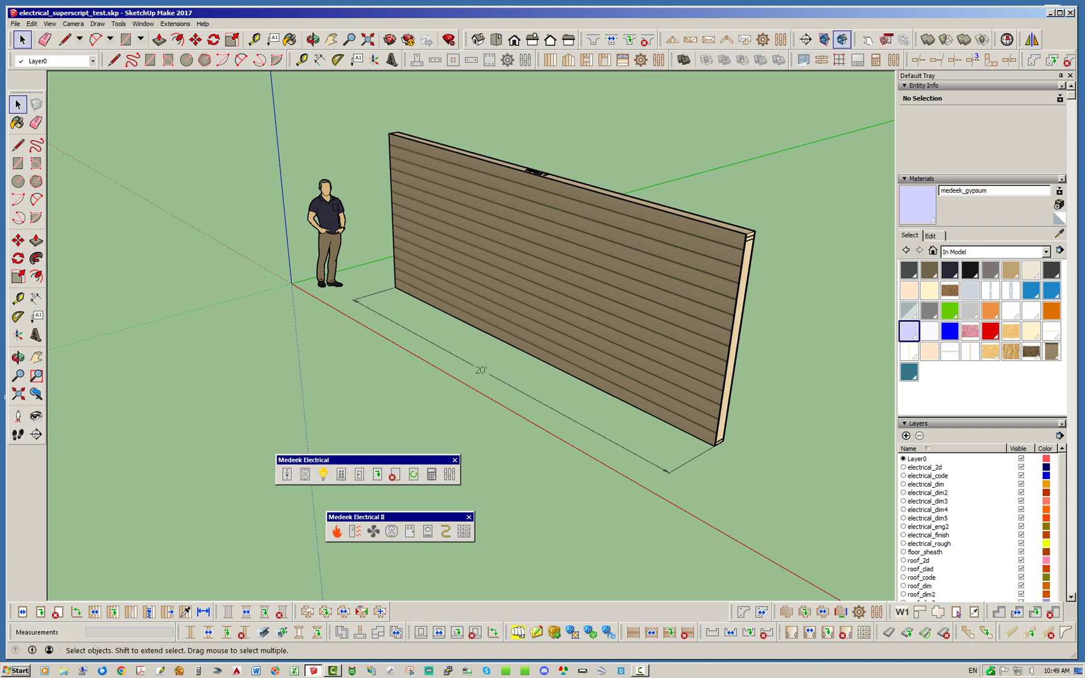
pyautogui.moveTo(351, 517)
pyautogui.mouseDown()
pyautogui.moveTo(341, 514)
pyautogui.moveTo(357, 508)
pyautogui.mouseUp()
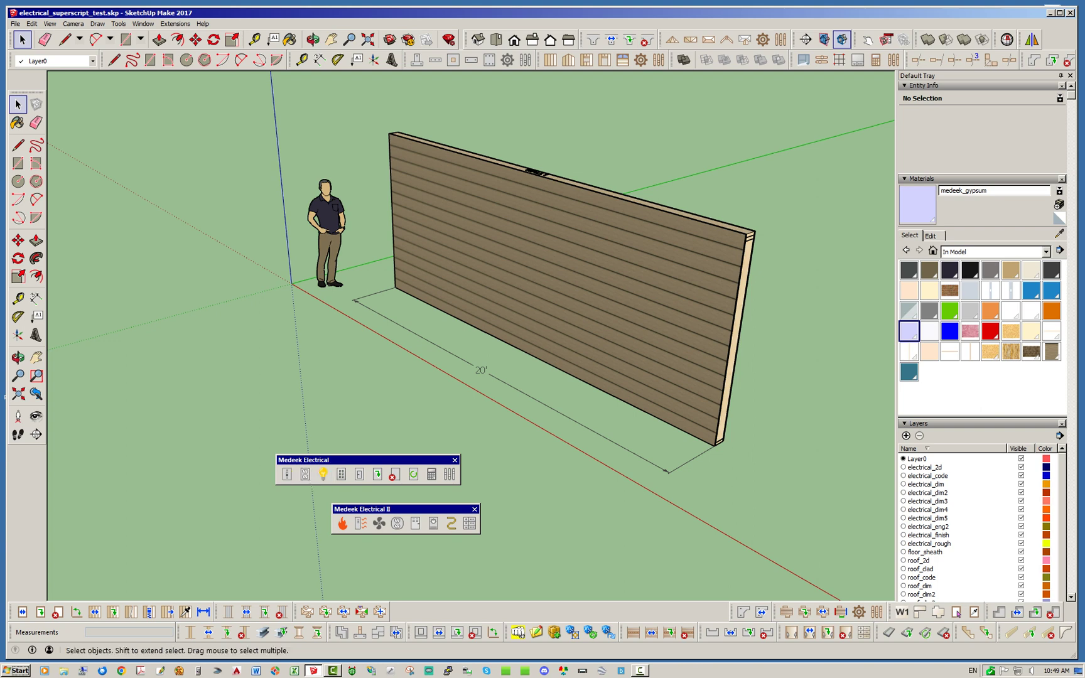
pyautogui.moveTo(314, 459); pyautogui.dragTo(324, 449)
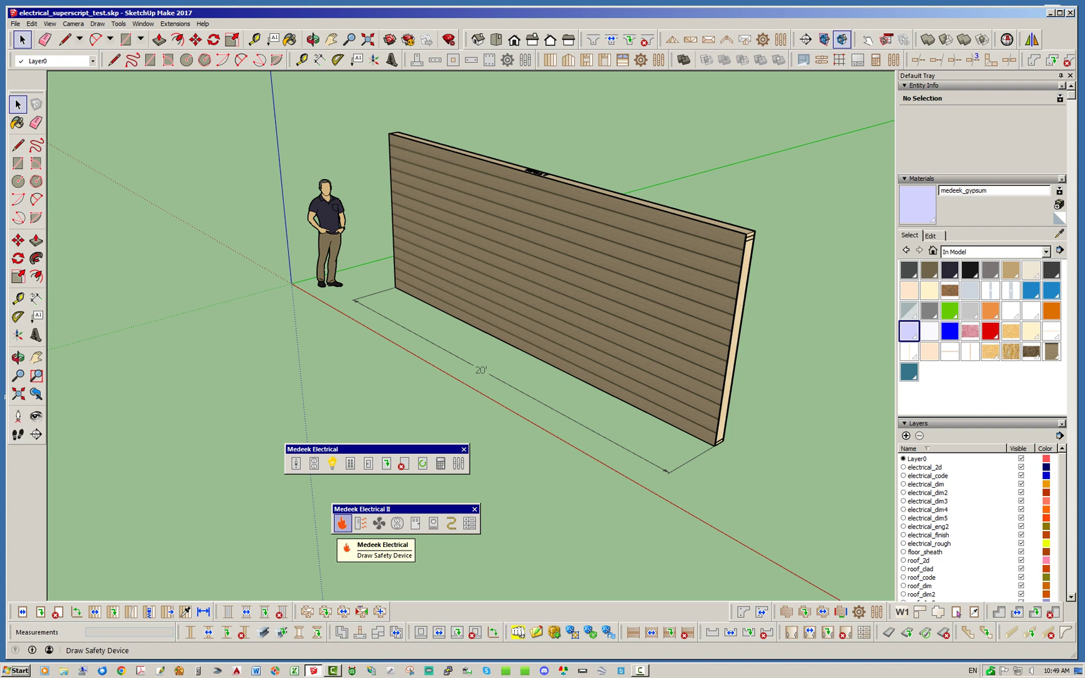
pyautogui.moveTo(376, 449); pyautogui.dragTo(382, 449)
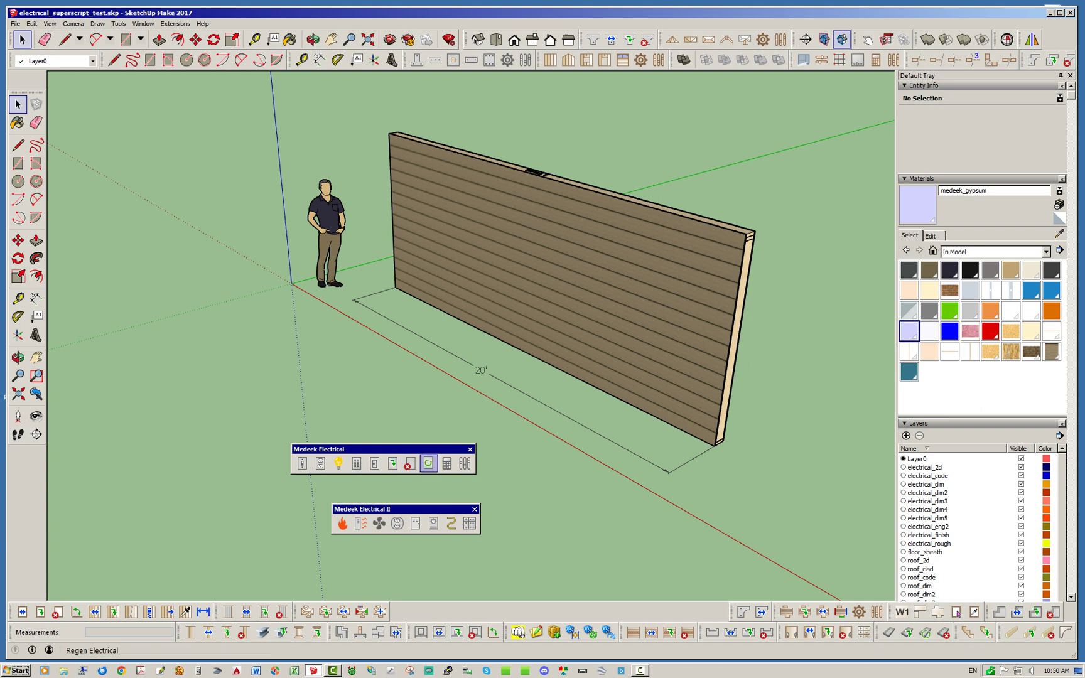
pyautogui.moveTo(408, 449); pyautogui.dragTo(417, 444)
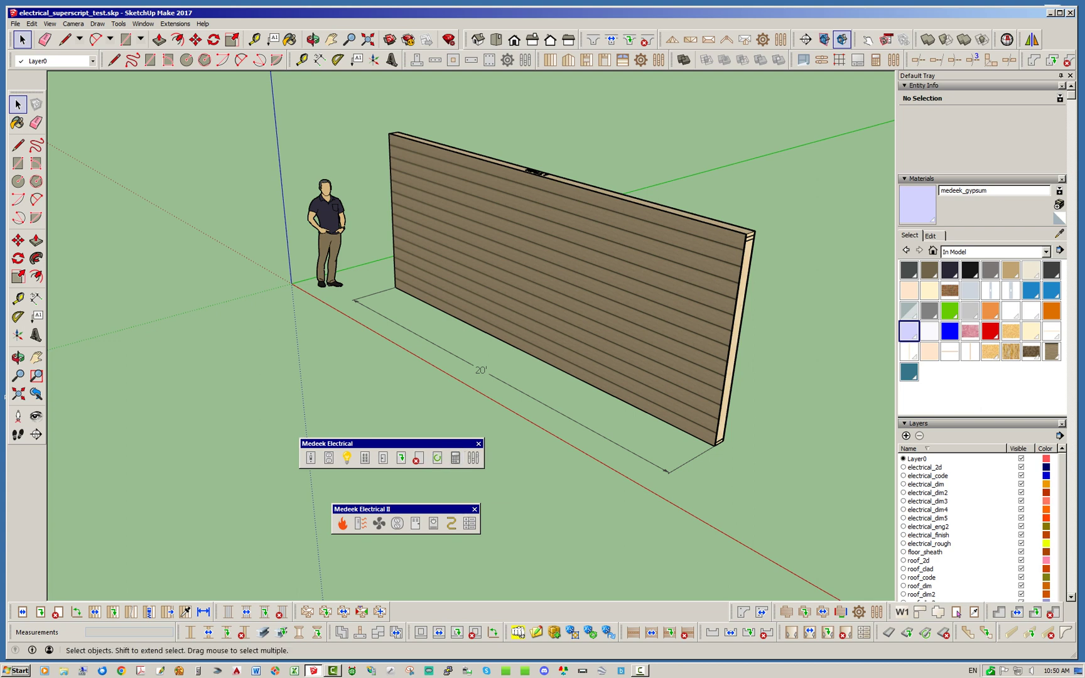
# Dock the Medeek Electrical toolbar back below the model with the Medeek Electrical II toolbar beside it.
pyautogui.moveTo(402, 443); pyautogui.dragTo(502, 610)
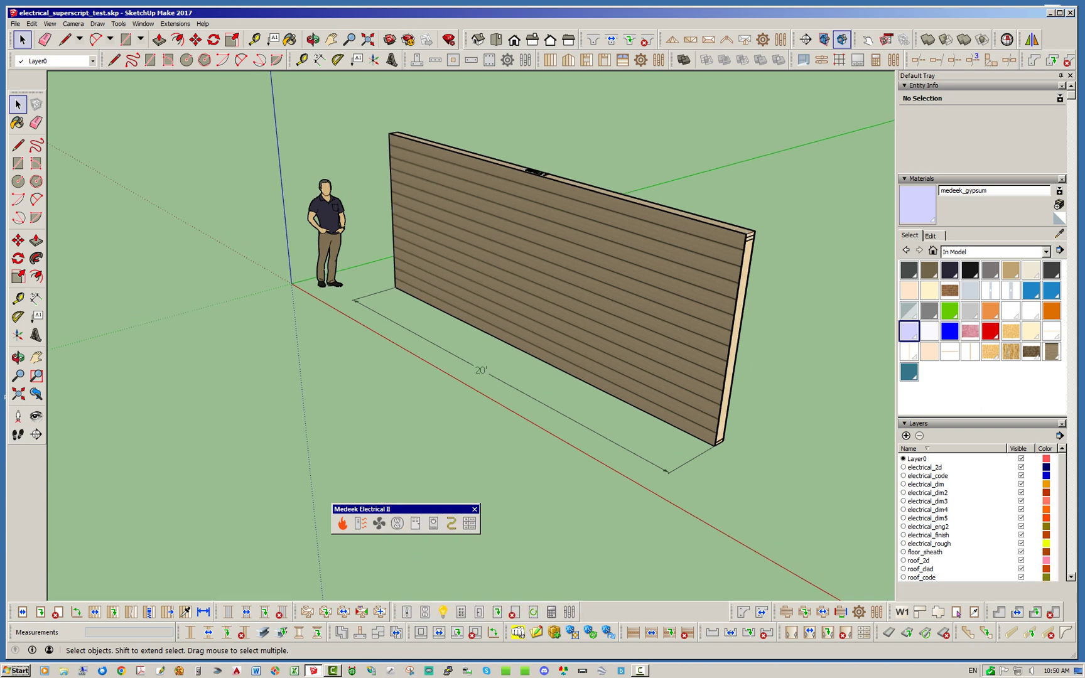
pyautogui.moveTo(464, 509); pyautogui.dragTo(709, 614)
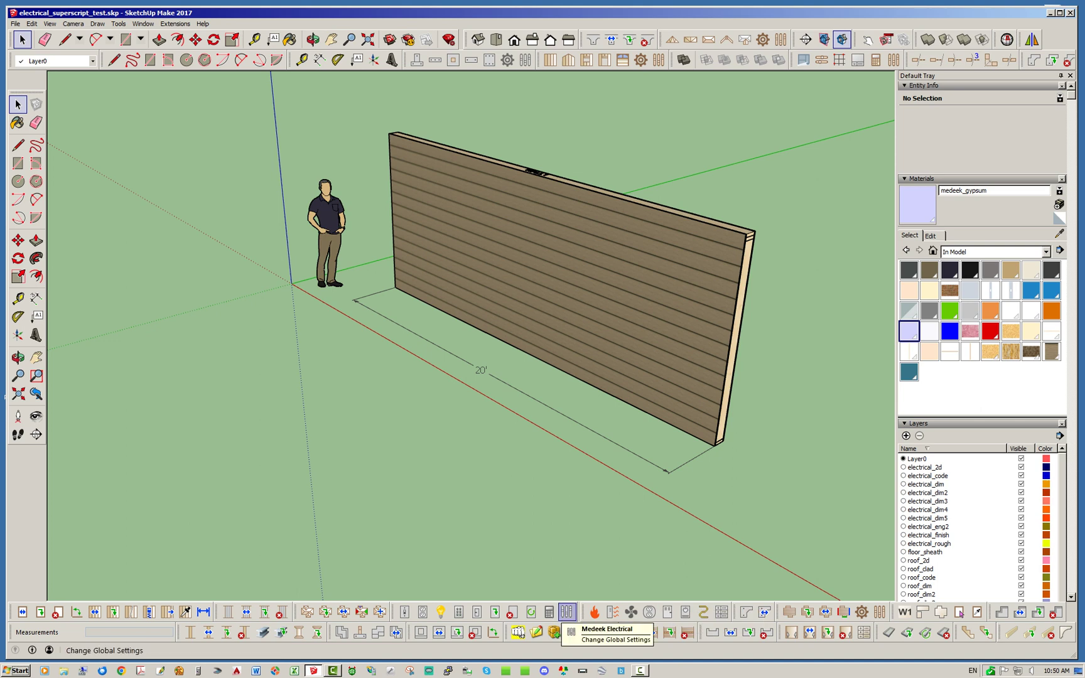
# Open the Medeek Electrical global settings and examine the annotation Resolution, Circle Segments and Symbol Text Scale options.
pyautogui.click(566, 611)
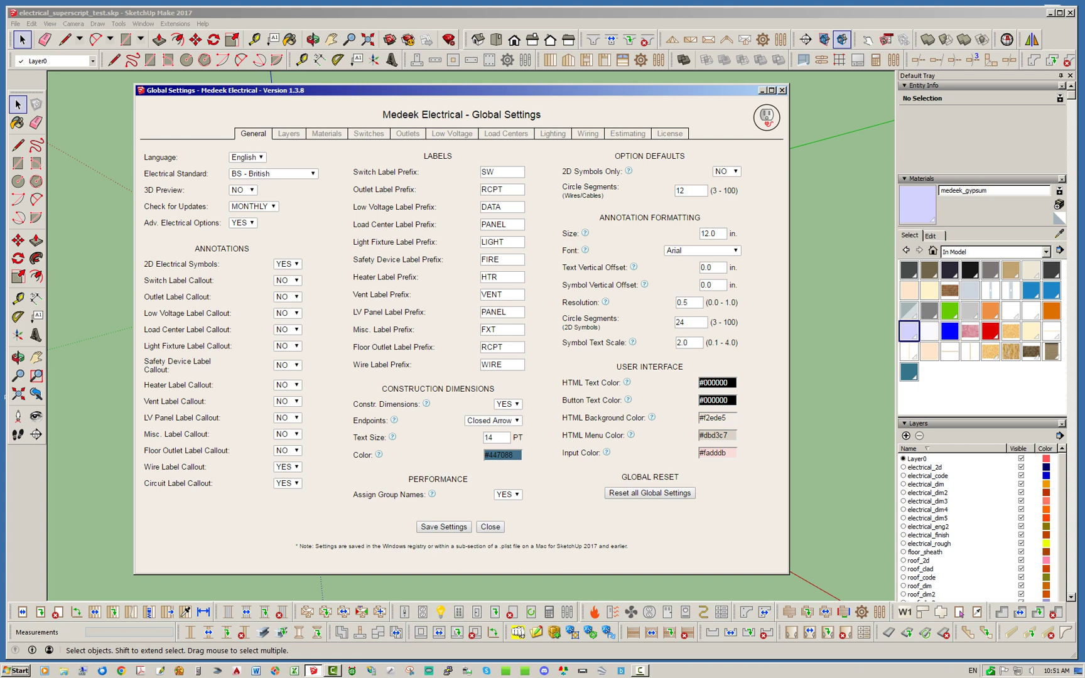
pyautogui.moveTo(353, 155); pyautogui.dragTo(739, 304)
pyautogui.click(739, 303)
pyautogui.moveTo(562, 302); pyautogui.dragTo(739, 343)
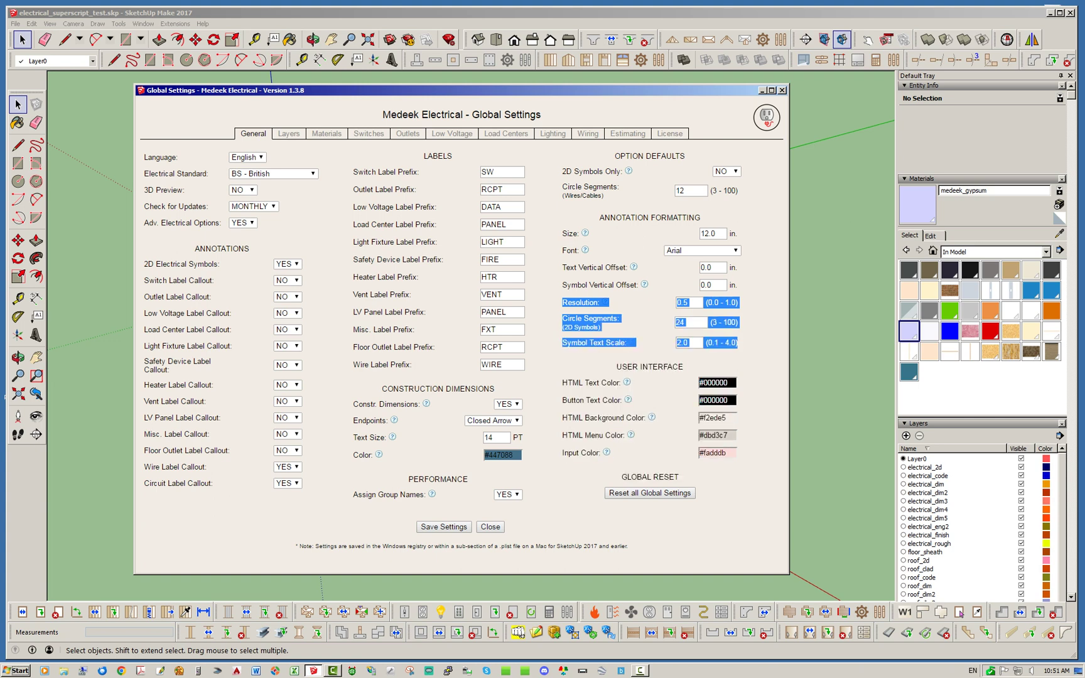
pyautogui.click(742, 344)
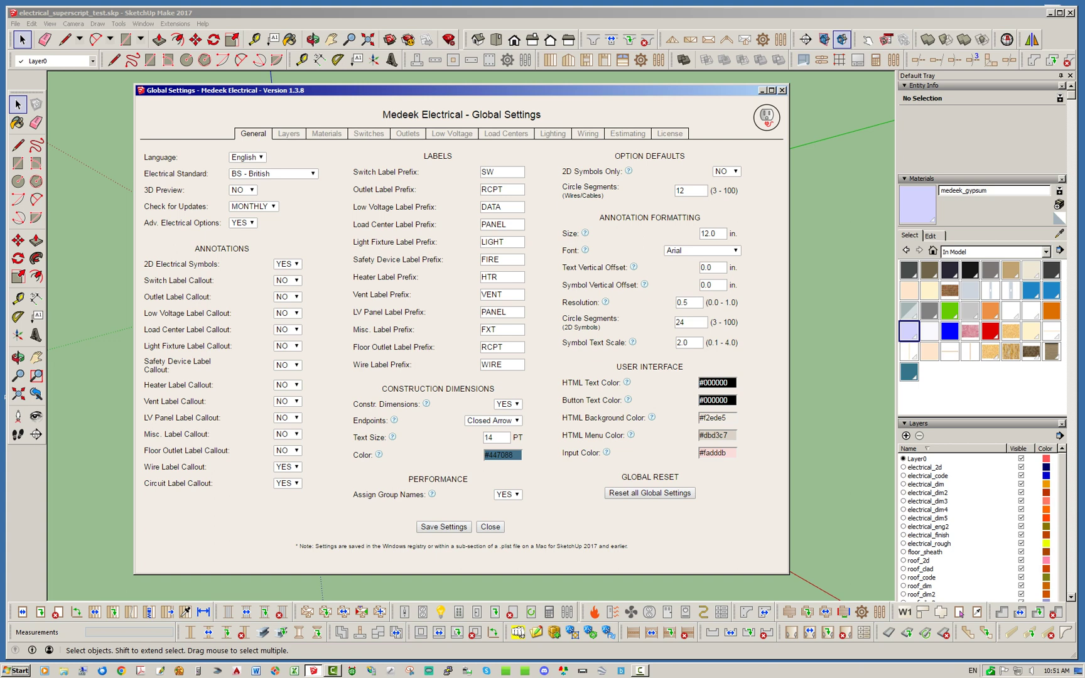
pyautogui.moveTo(604, 302)
pyautogui.moveTo(632, 342)
# Move the global settings window aside and examine the curve smoothness of the 2D outlet and switch symbols and their text along the wall.
pyautogui.moveTo(339, 90); pyautogui.dragTo(1039, 127)
pyautogui.moveTo(950, 126); pyautogui.dragTo(1084, 109)
pyautogui.moveTo(703, 314)
pyautogui.mouseDown(button='middle')
pyautogui.moveTo(452, 357)
pyautogui.moveTo(370, 327)
pyautogui.mouseUp(button='middle')
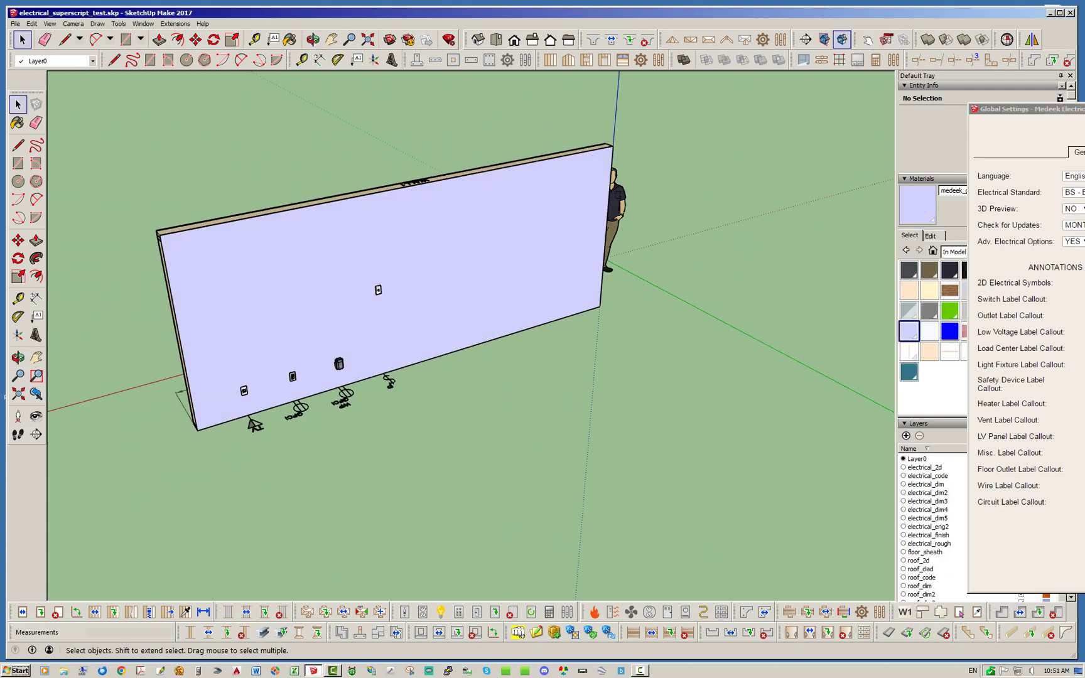
pyautogui.scroll(10, 328, 394)
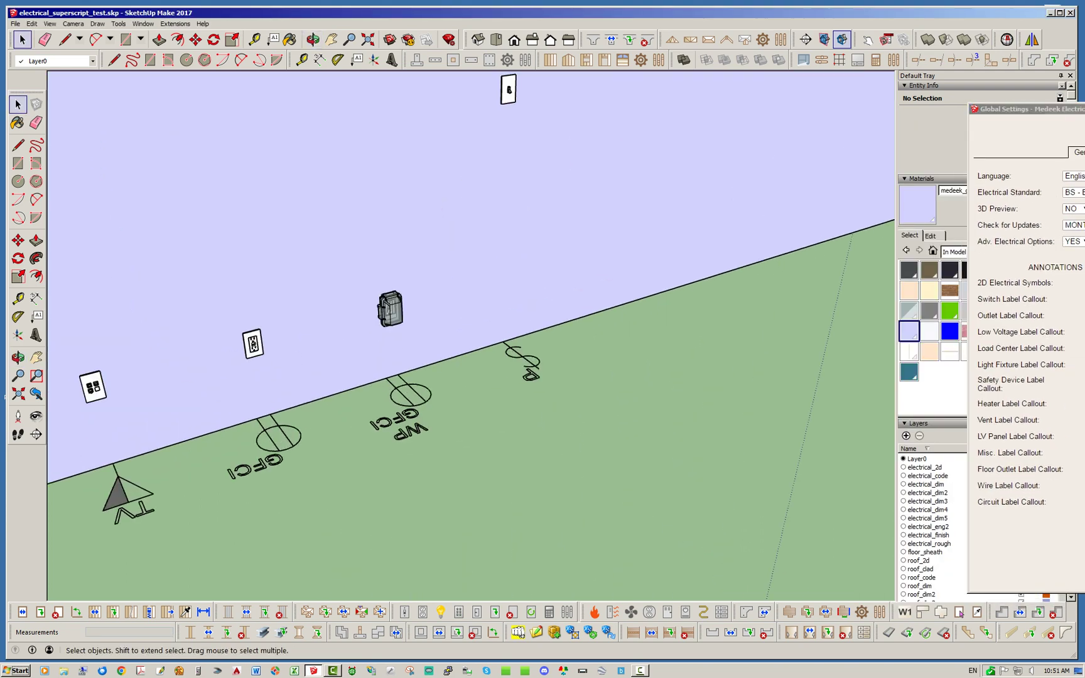
pyautogui.scroll(5, 396, 455)
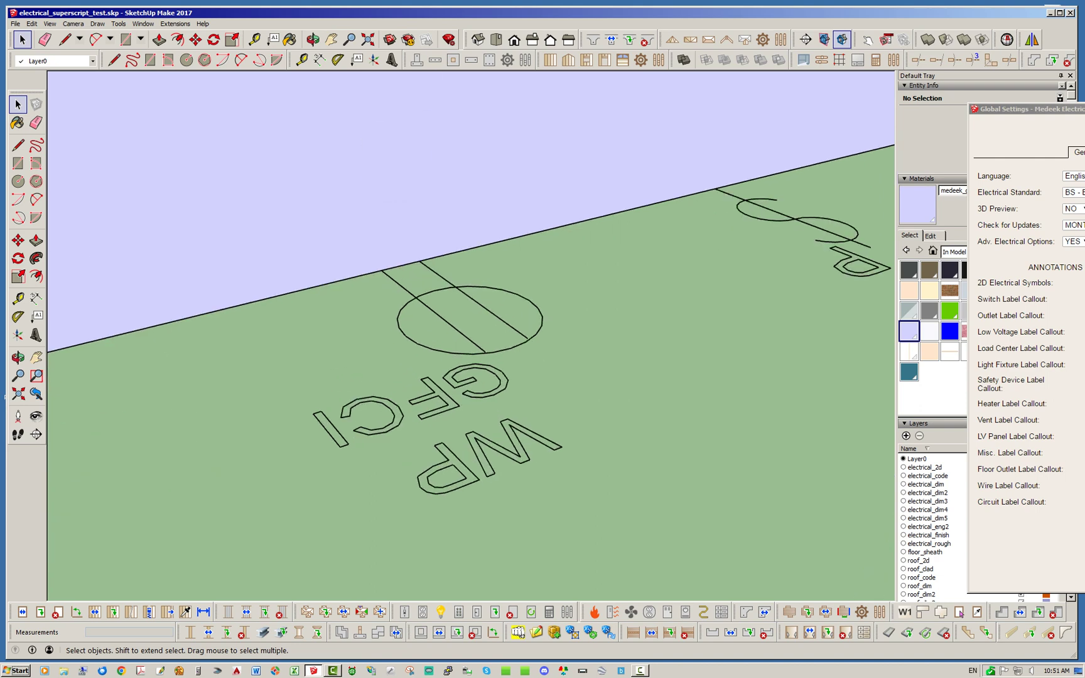
pyautogui.scroll(-2, 396, 455)
pyautogui.moveTo(395, 455); pyautogui.dragTo(472, 472, button='middle')
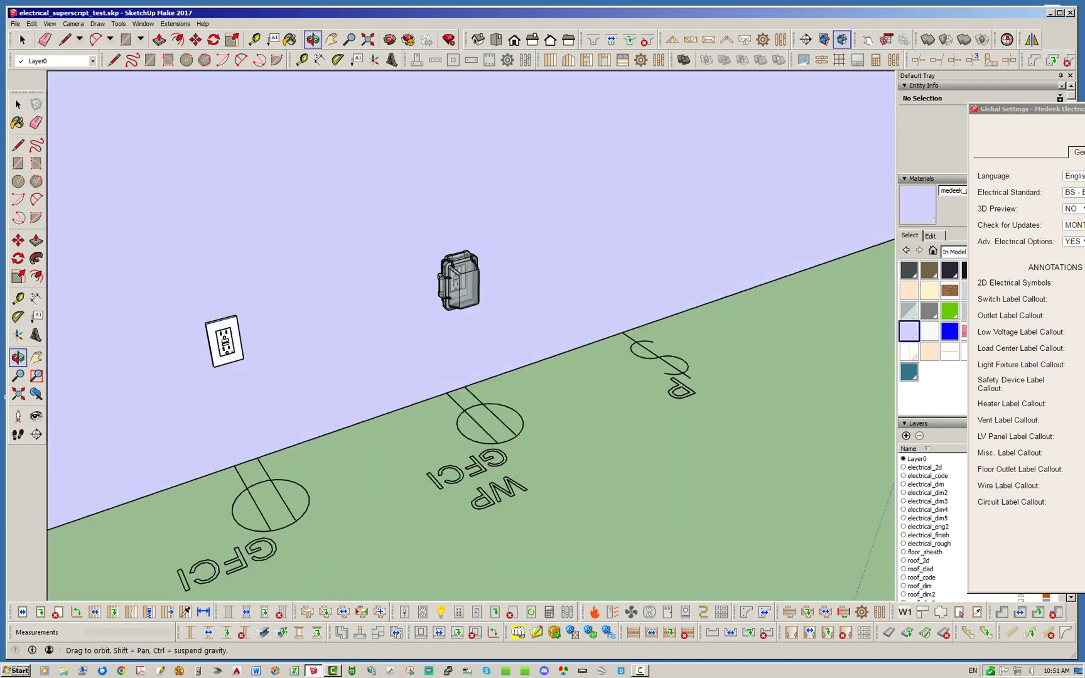
pyautogui.scroll(6, 472, 477)
pyautogui.scroll(-1, 472, 477)
pyautogui.scroll(-2, 527, 436)
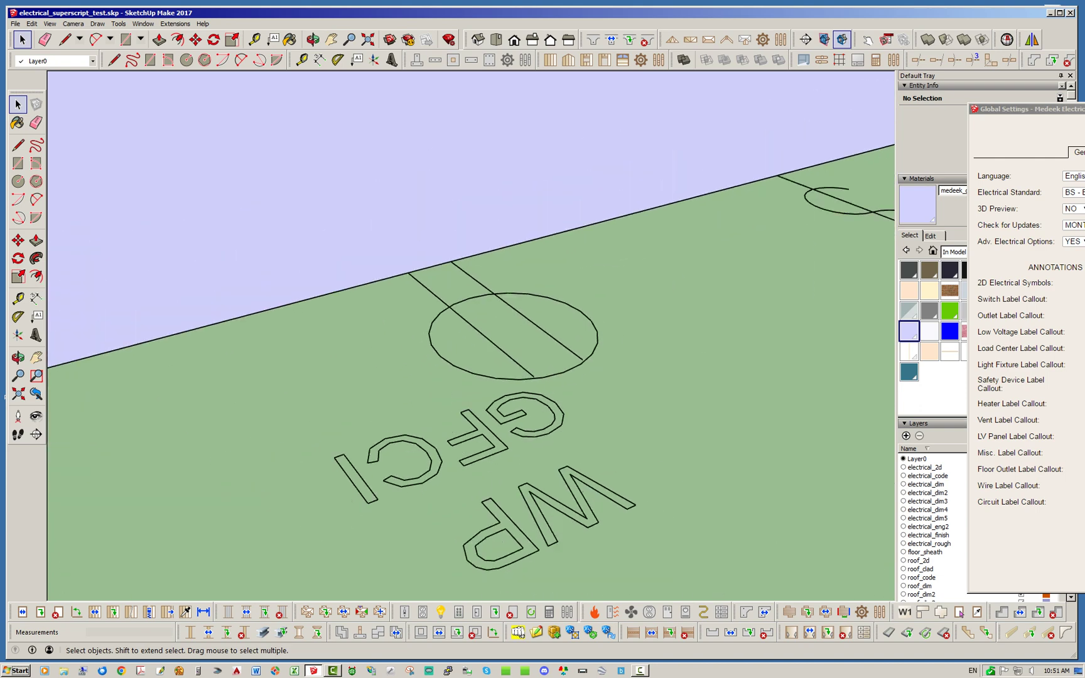
pyautogui.scroll(-4, 684, 292)
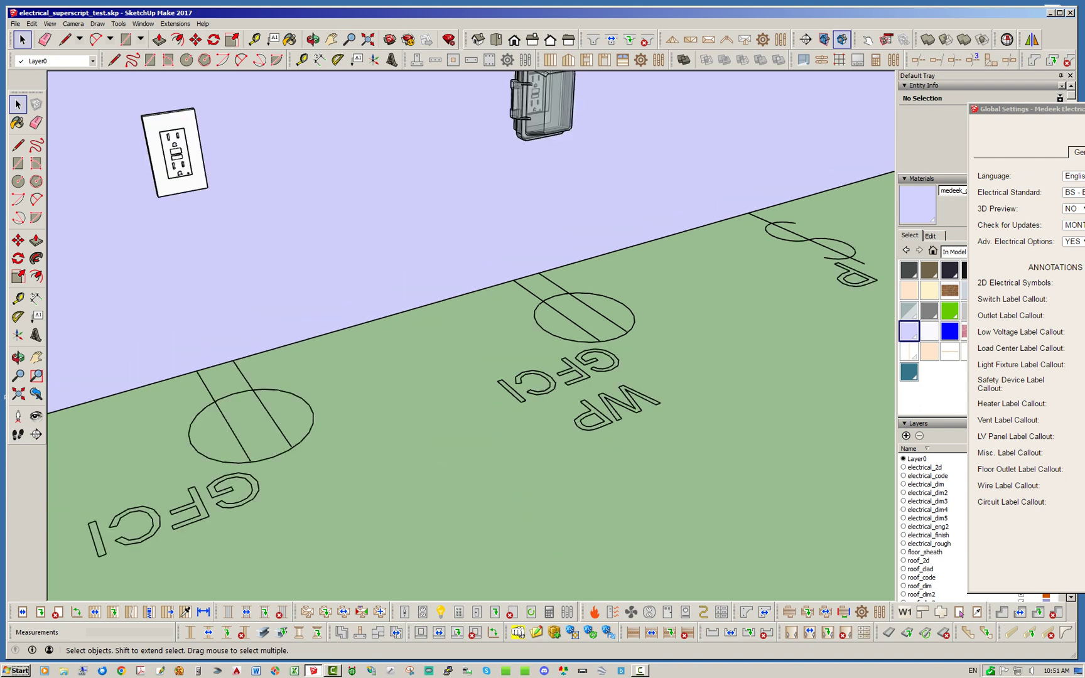
pyautogui.scroll(2, 163, 481)
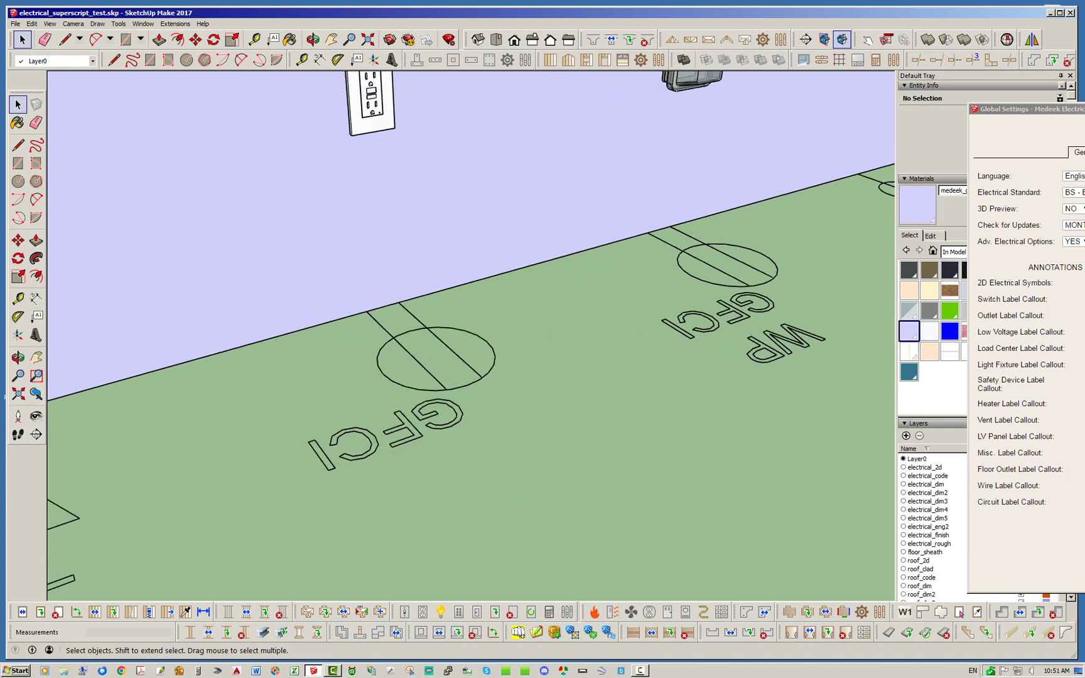
pyautogui.scroll(2, 352, 436)
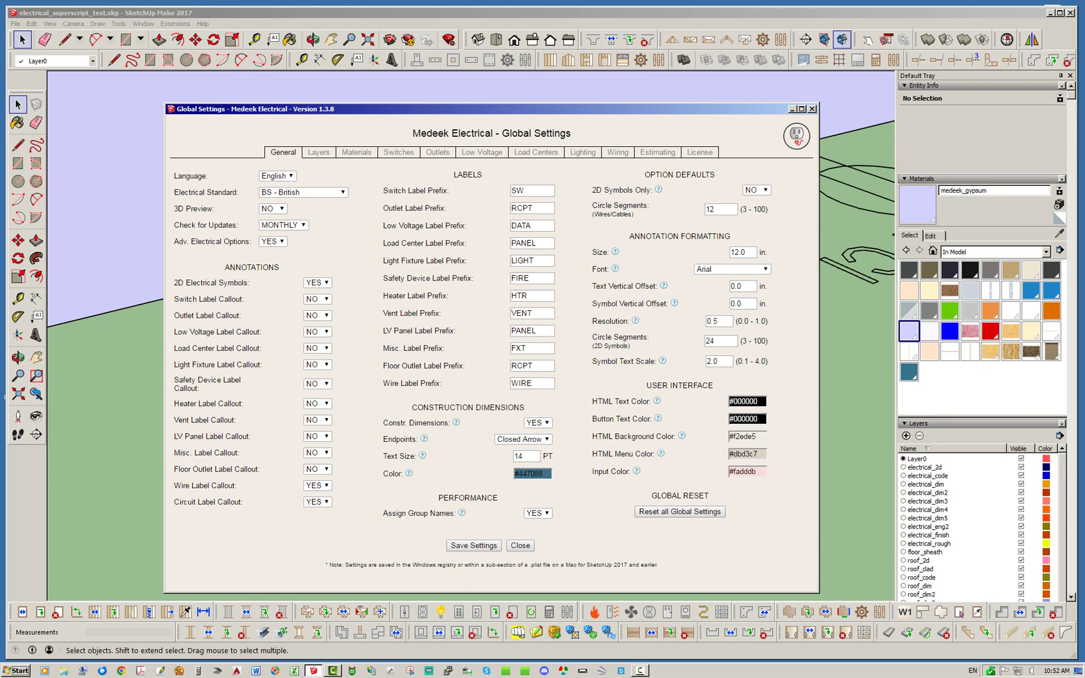
# Set the annotation Resolution to 0.0 in the Medeek Electrical global settings, save the settings and close the window.
pyautogui.moveTo(477, 108); pyautogui.dragTo(457, 98)
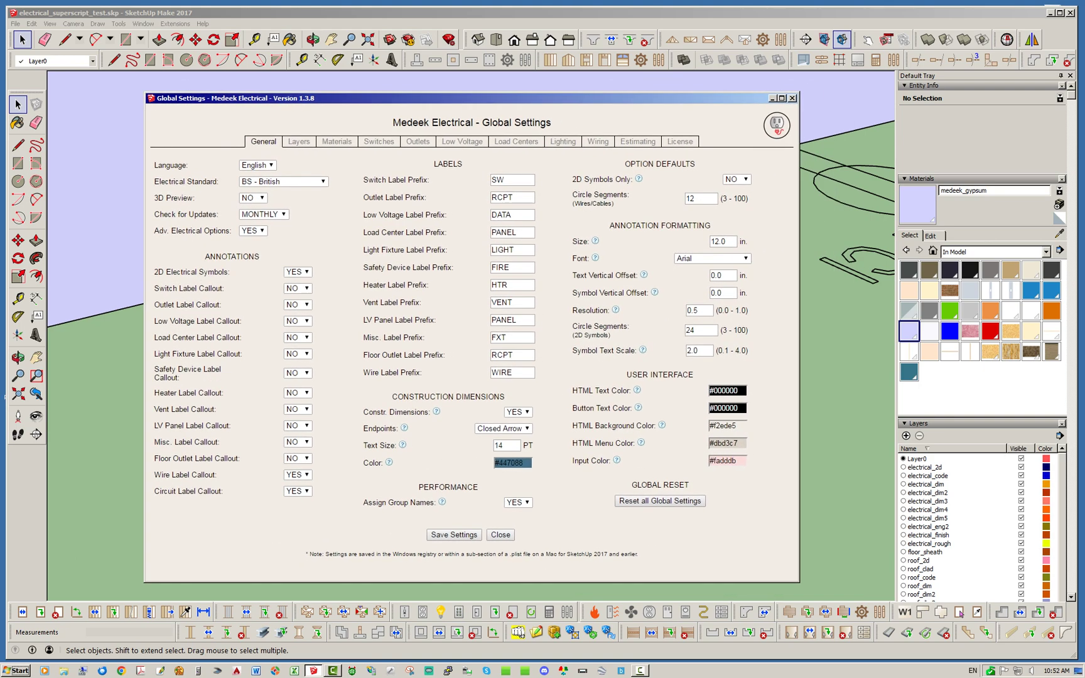
pyautogui.doubleClick(693, 310)
pyautogui.write('0.0')
pyautogui.click(454, 534)
pyautogui.click(500, 534)
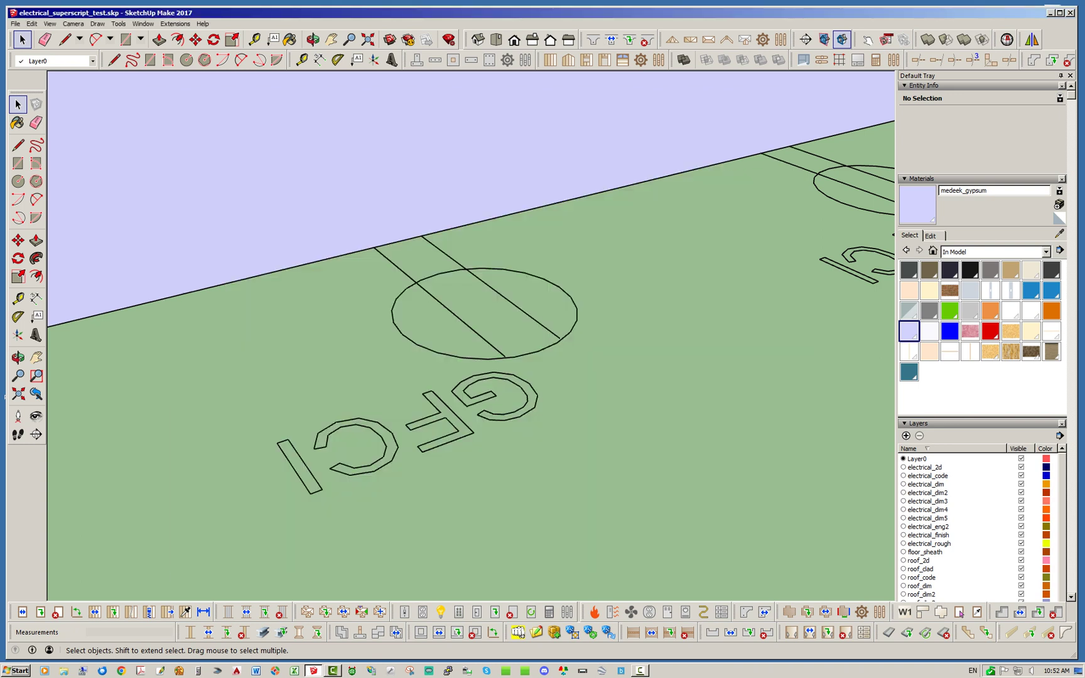
# Update the indoor GFCI outlet RCPT1 through Edit Electrical with its options unchanged to redraw its 2D symbol.
pyautogui.moveTo(593, 377); pyautogui.dragTo(606, 393, button='middle')
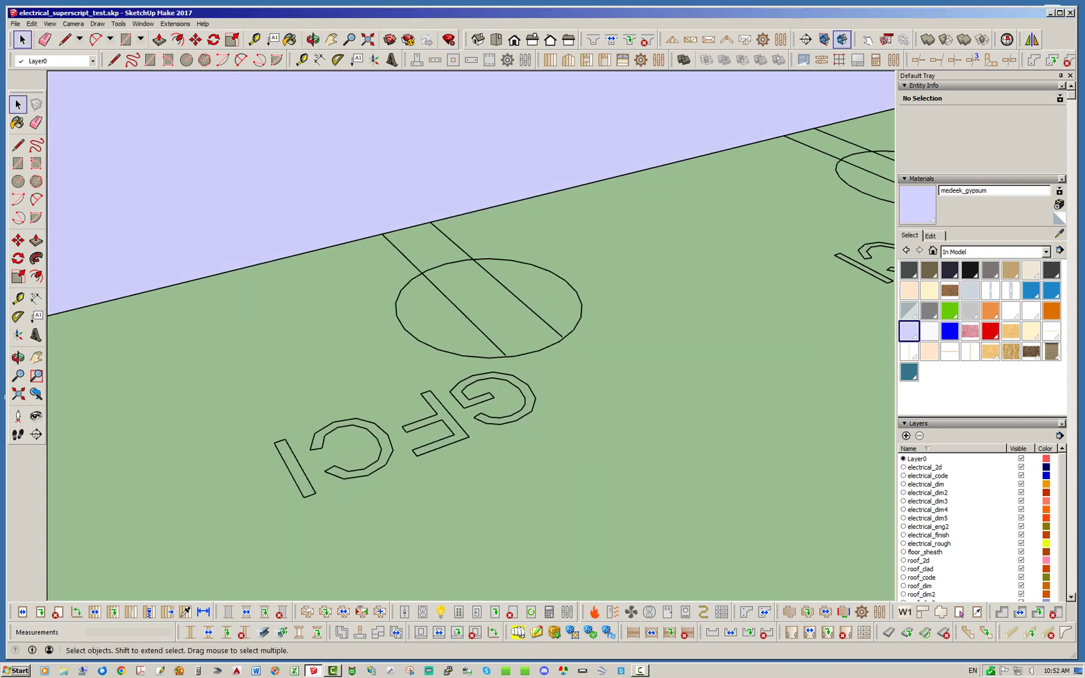
pyautogui.scroll(-4, 608, 393)
pyautogui.scroll(5, 569, 390)
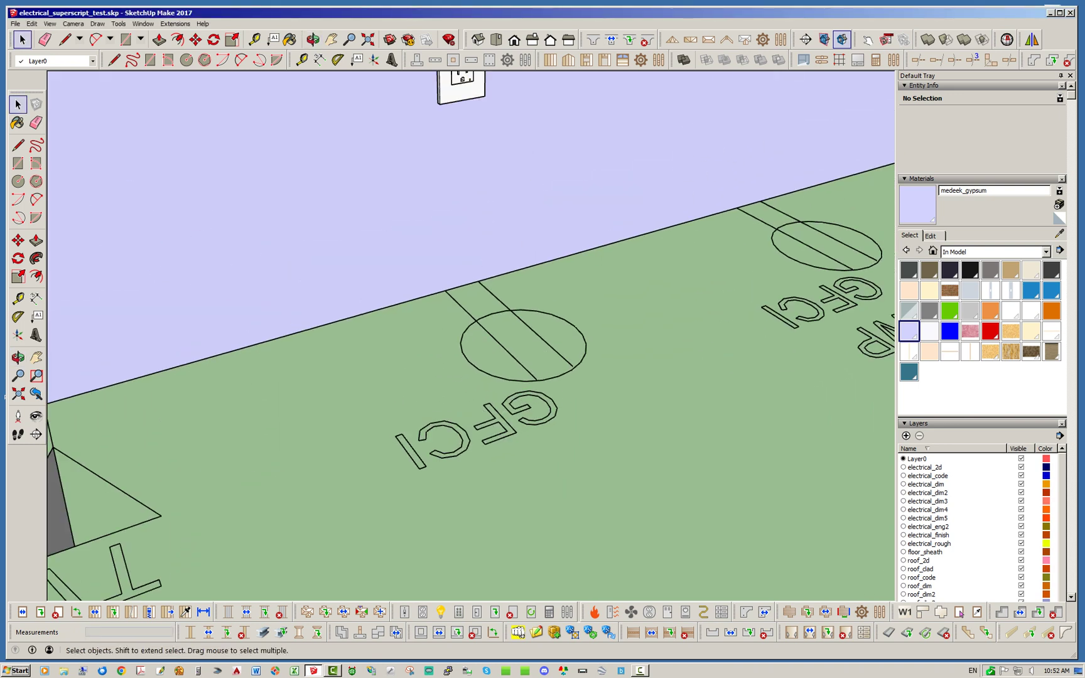
pyautogui.scroll(-4, 401, 426)
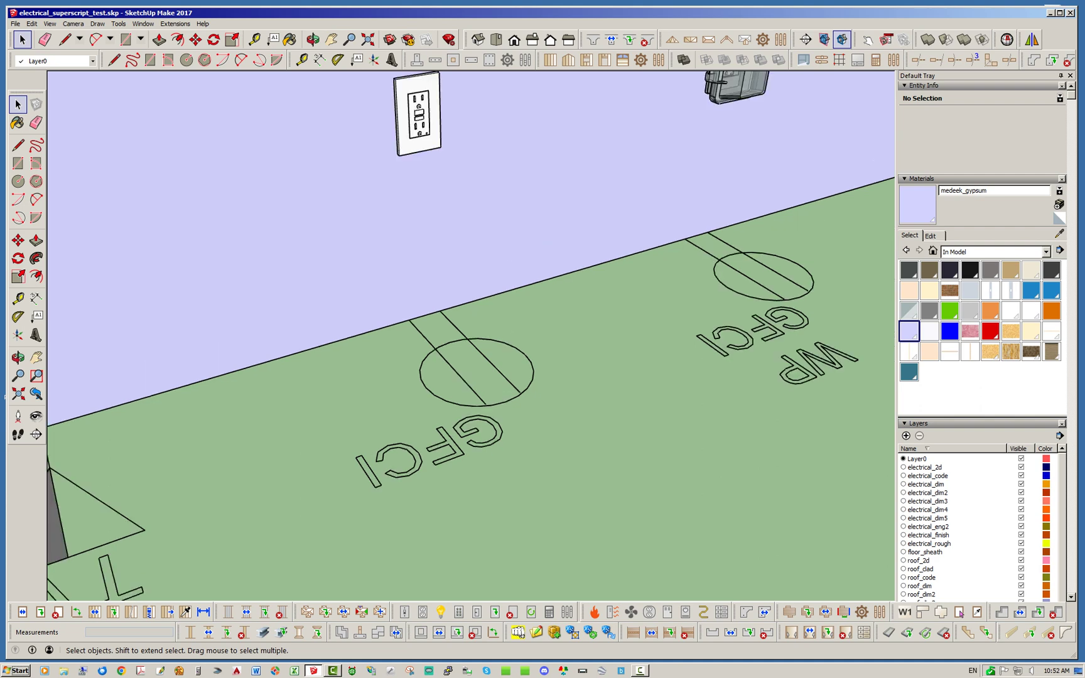
pyautogui.scroll(1, 402, 426)
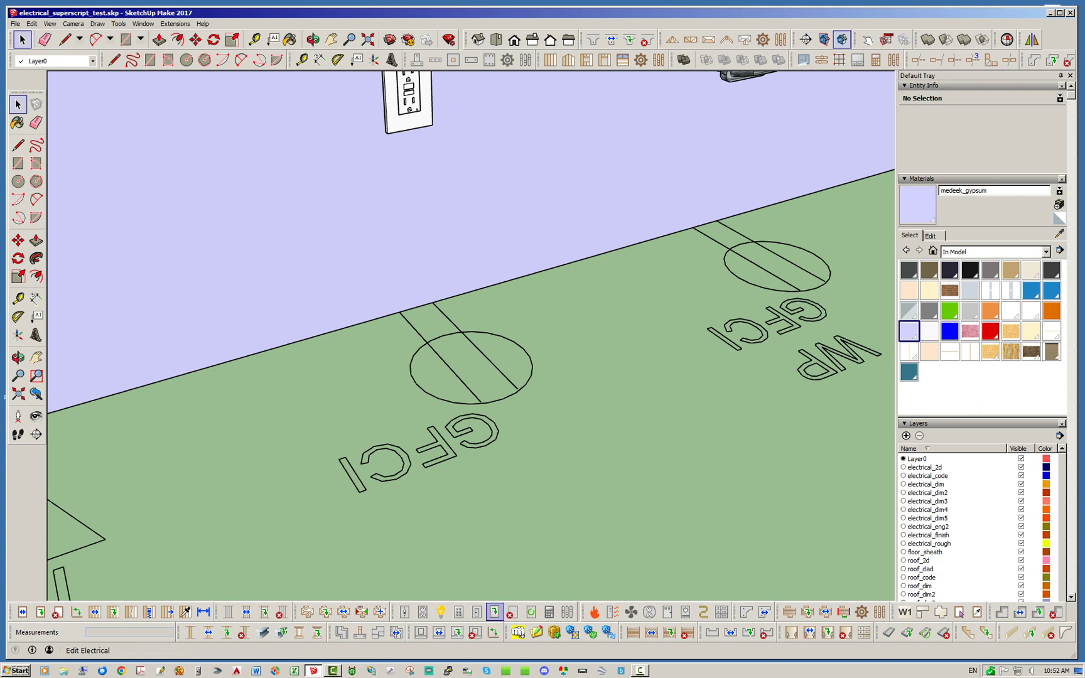
pyautogui.click(494, 611)
pyautogui.click(456, 431)
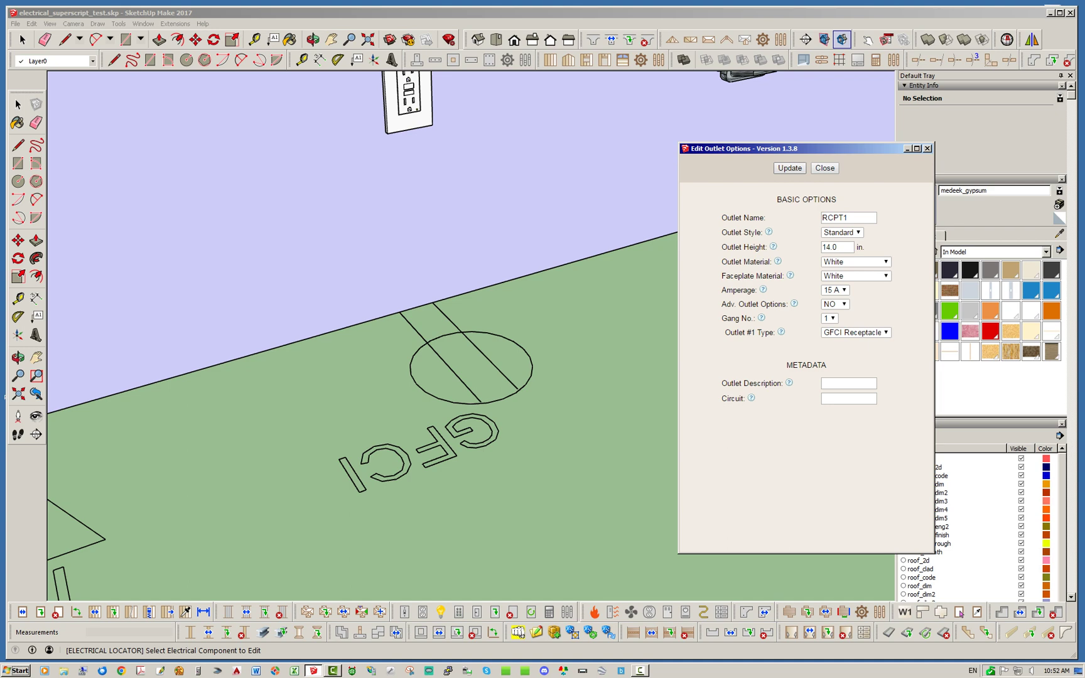
pyautogui.click(789, 168)
pyautogui.click(824, 167)
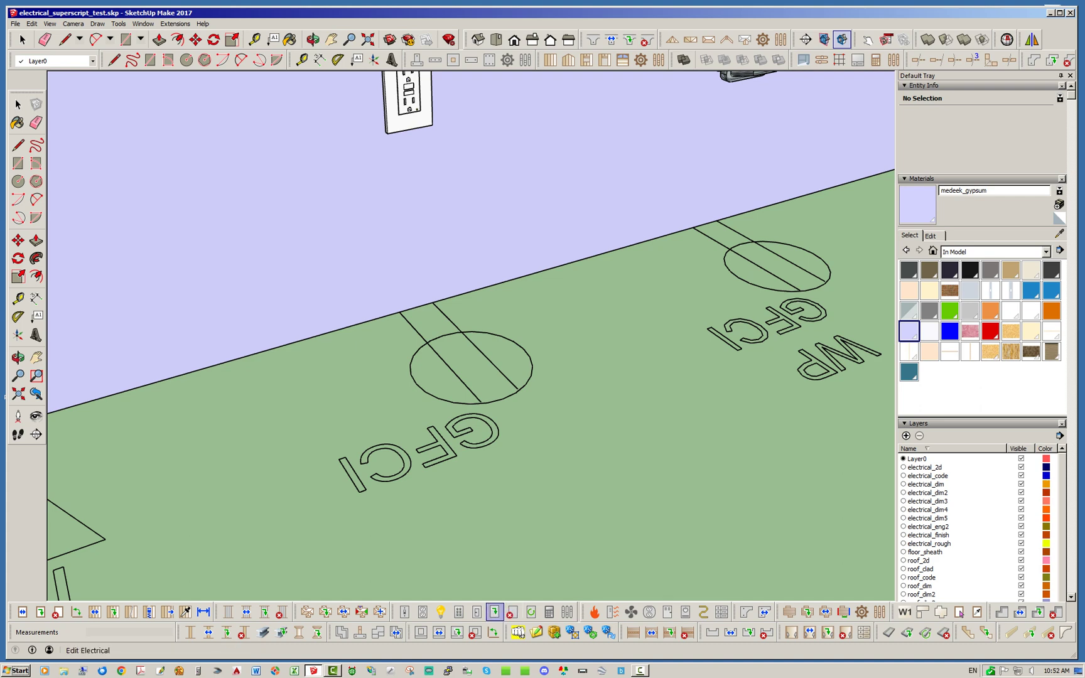
# Regenerate the switch marked P and the weatherproof GFCI outlet with Regen Electrical to redraw their 2D symbols.
pyautogui.click(494, 611)
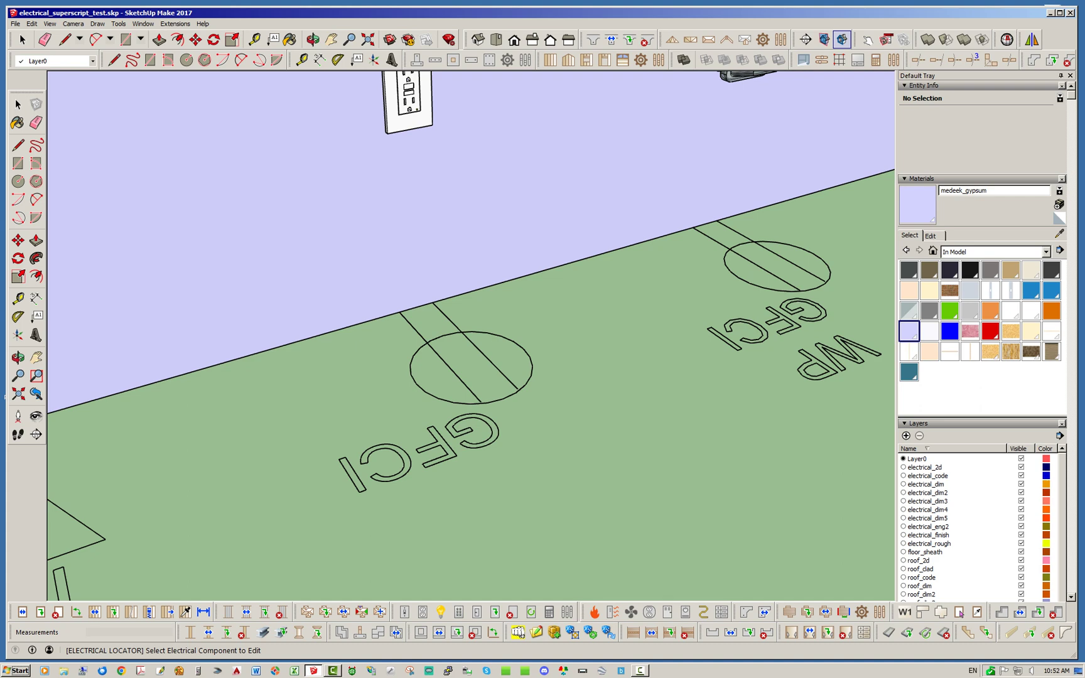
pyautogui.scroll(-3, 413, 402)
pyautogui.scroll(5, 680, 332)
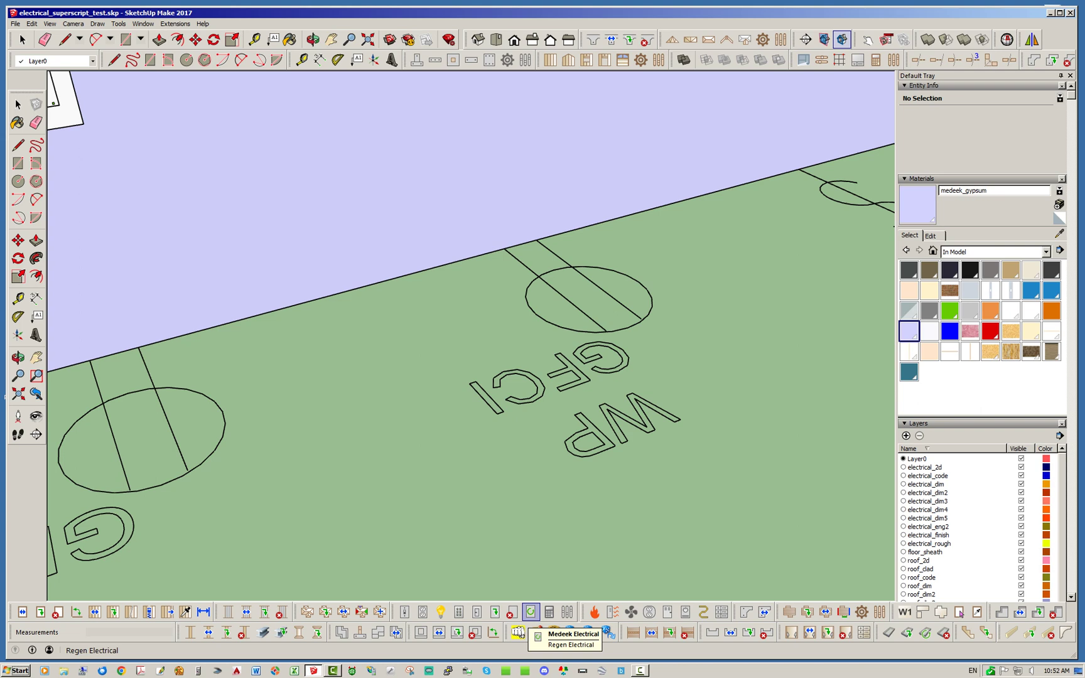
pyautogui.click(531, 612)
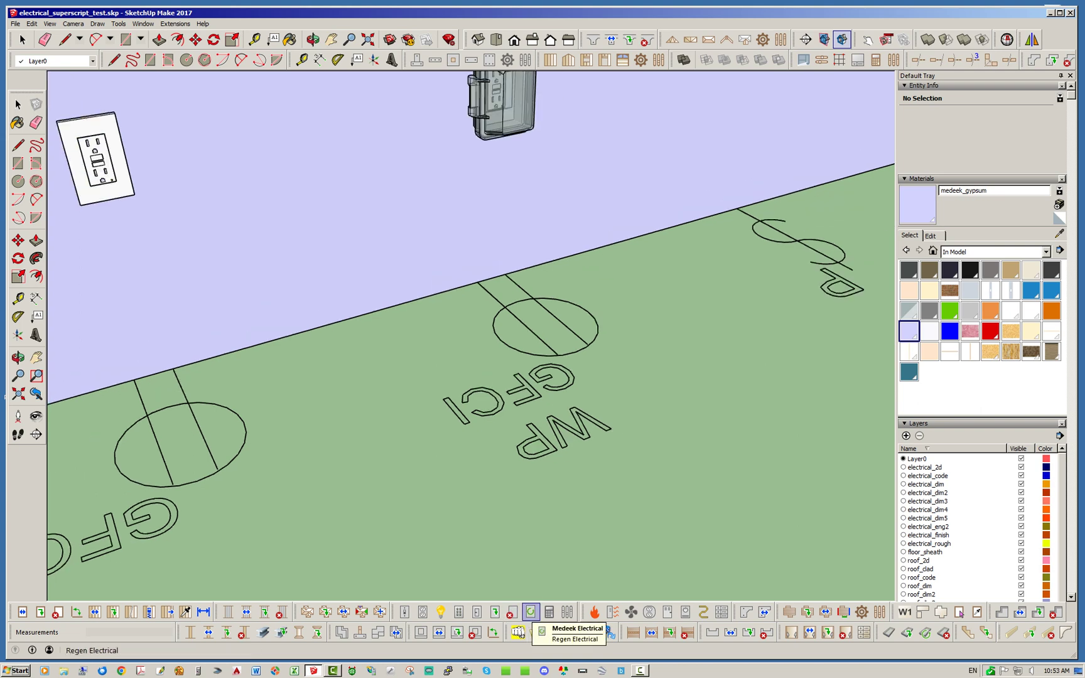
pyautogui.click(530, 612)
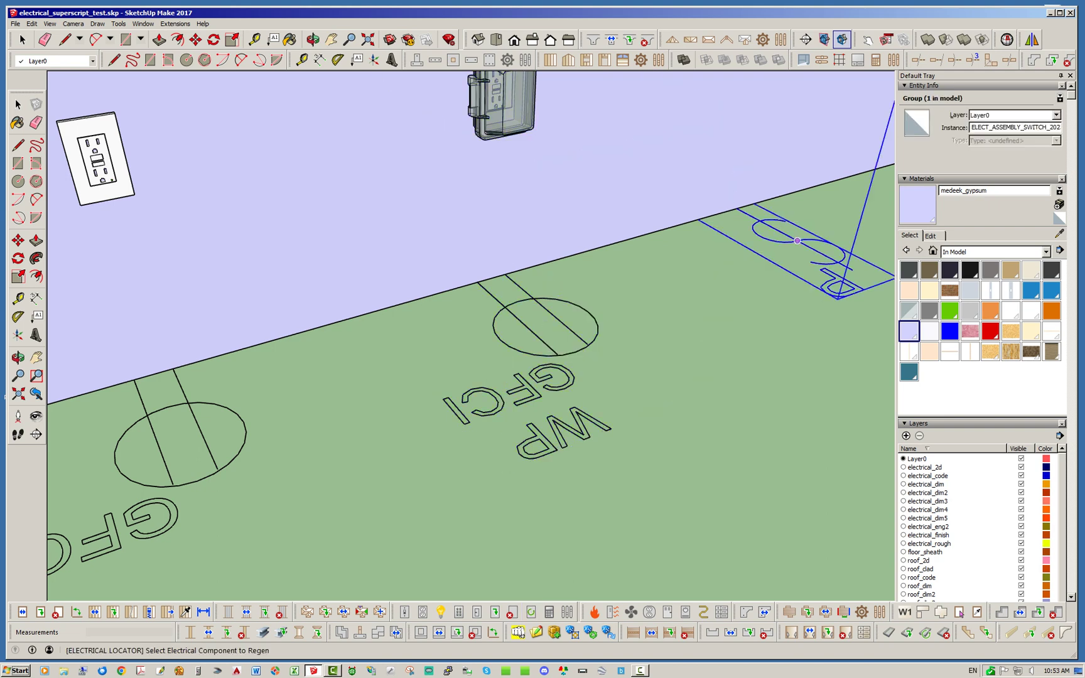
pyautogui.click(798, 241)
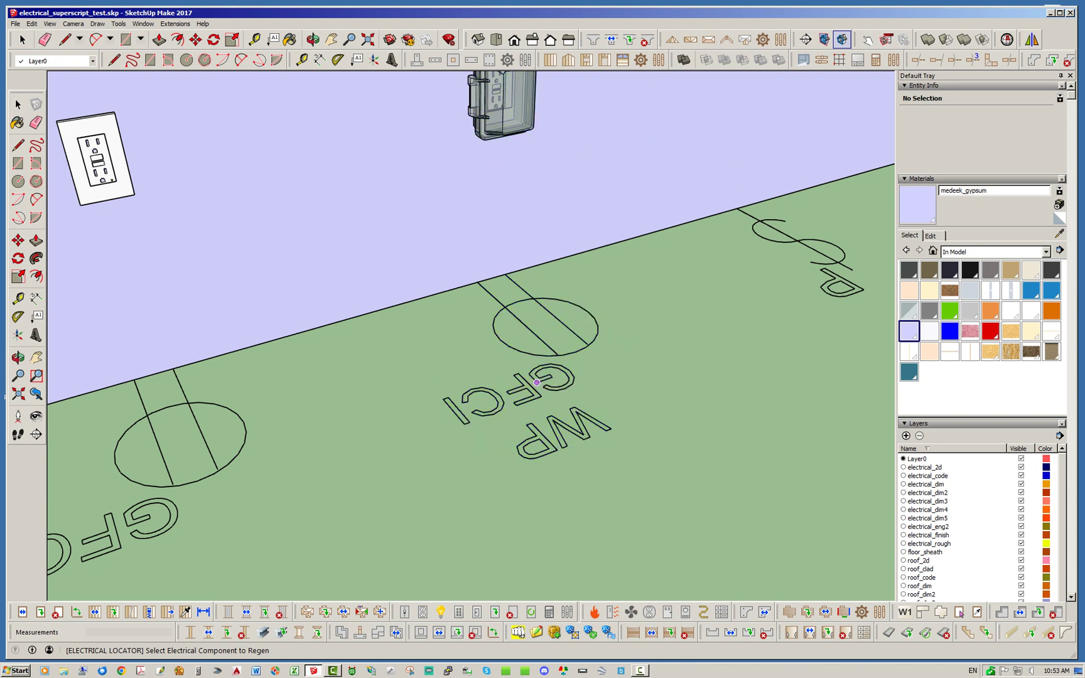
pyautogui.click(536, 381)
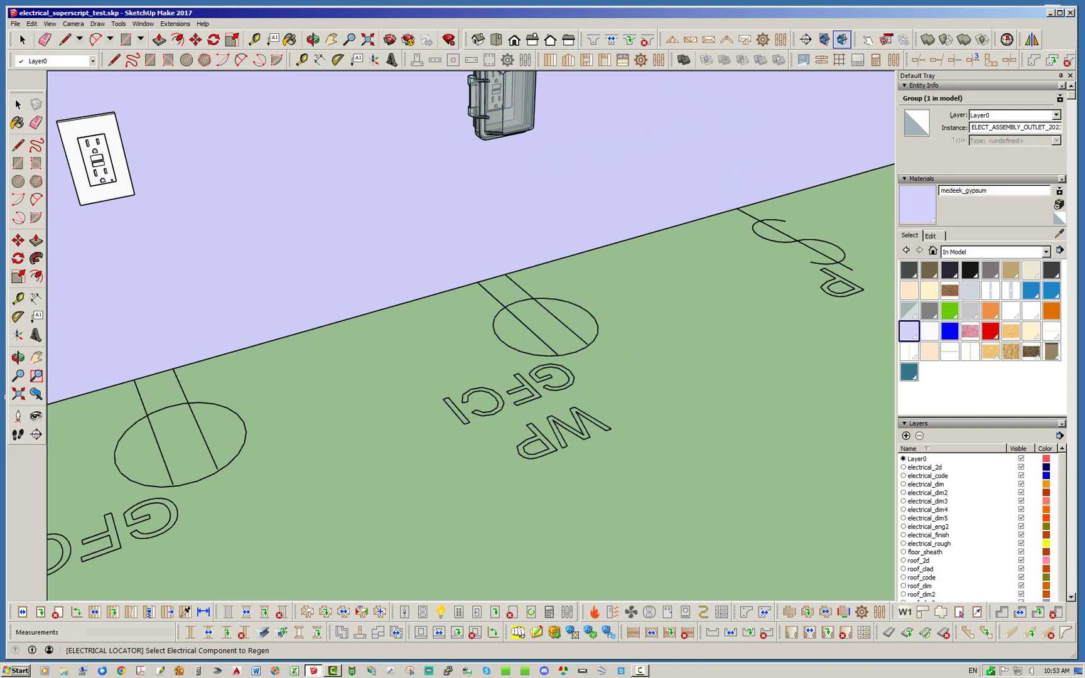
pyautogui.scroll(3, 545, 375)
pyautogui.scroll(-1, 544, 378)
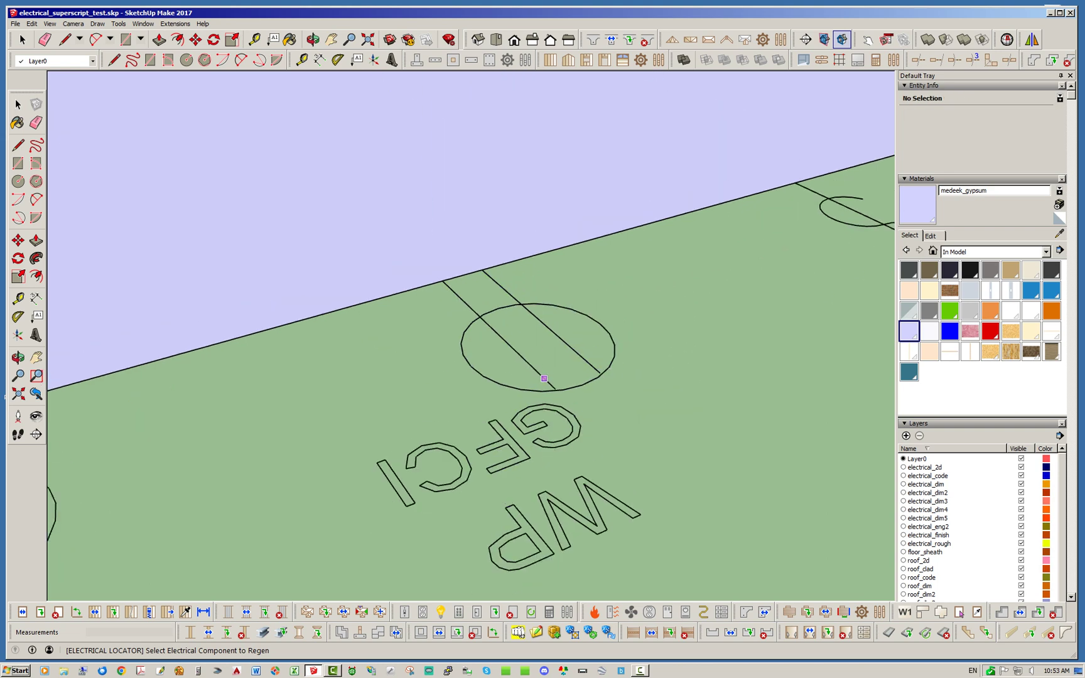
# Regenerate the weatherproof GFCI outlet and the switch marked P again with the active Regen Electrical command.
pyautogui.scroll(-3, 549, 267)
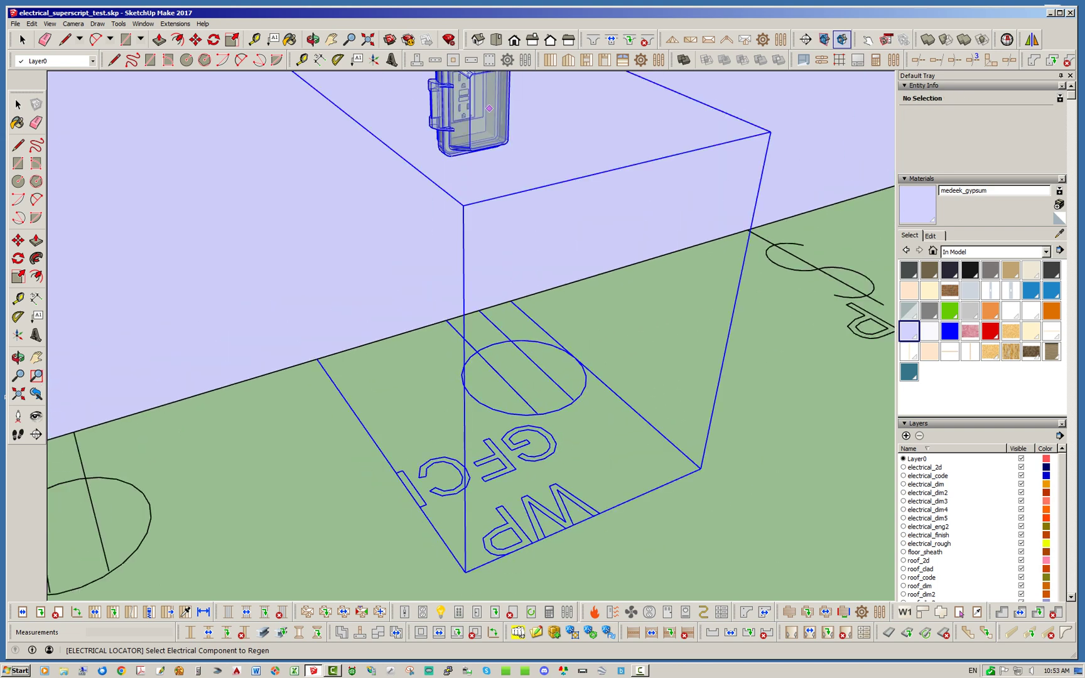
pyautogui.click(489, 108)
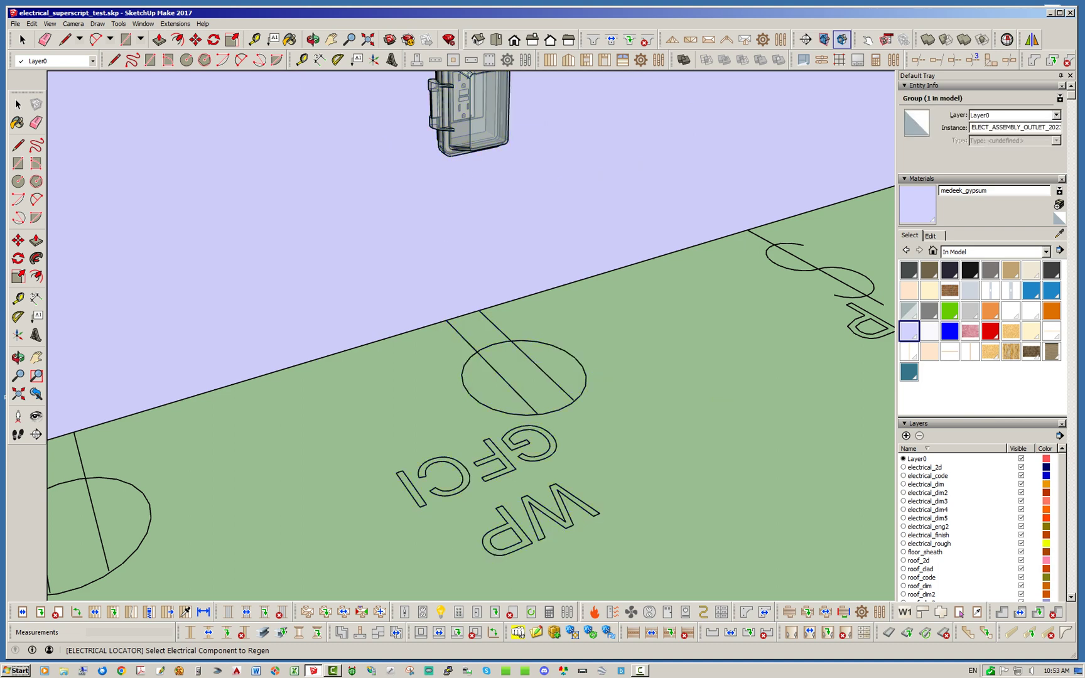
pyautogui.scroll(-2, 302, 394)
pyautogui.scroll(-2, 345, 348)
pyautogui.scroll(4, 540, 324)
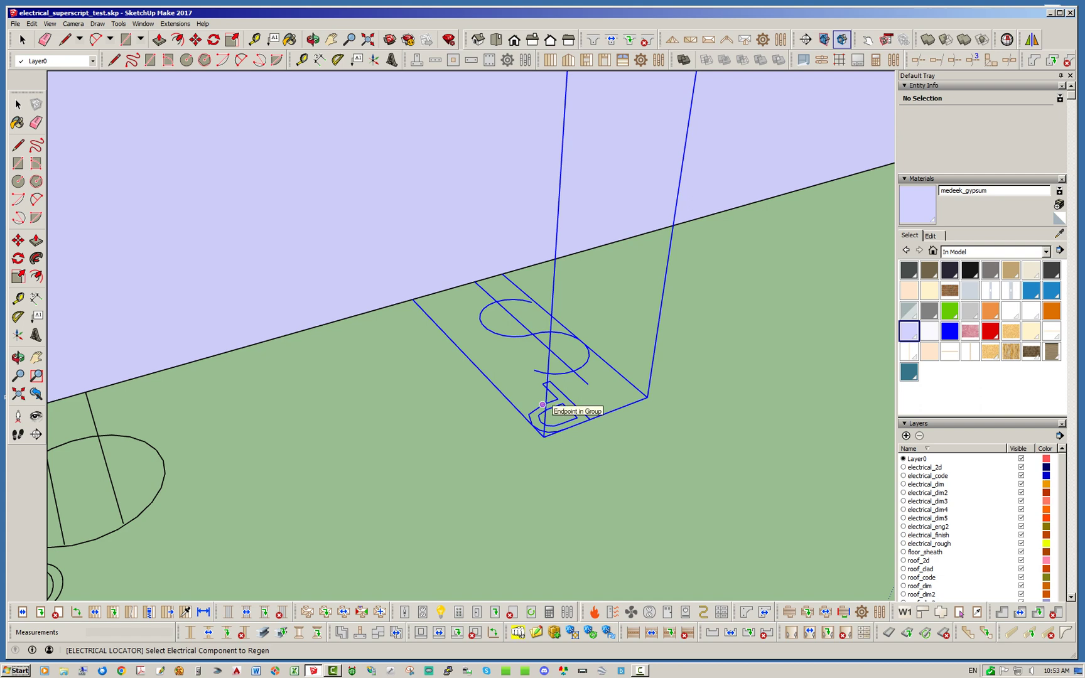
pyautogui.click(543, 405)
pyautogui.scroll(-6, 678, 377)
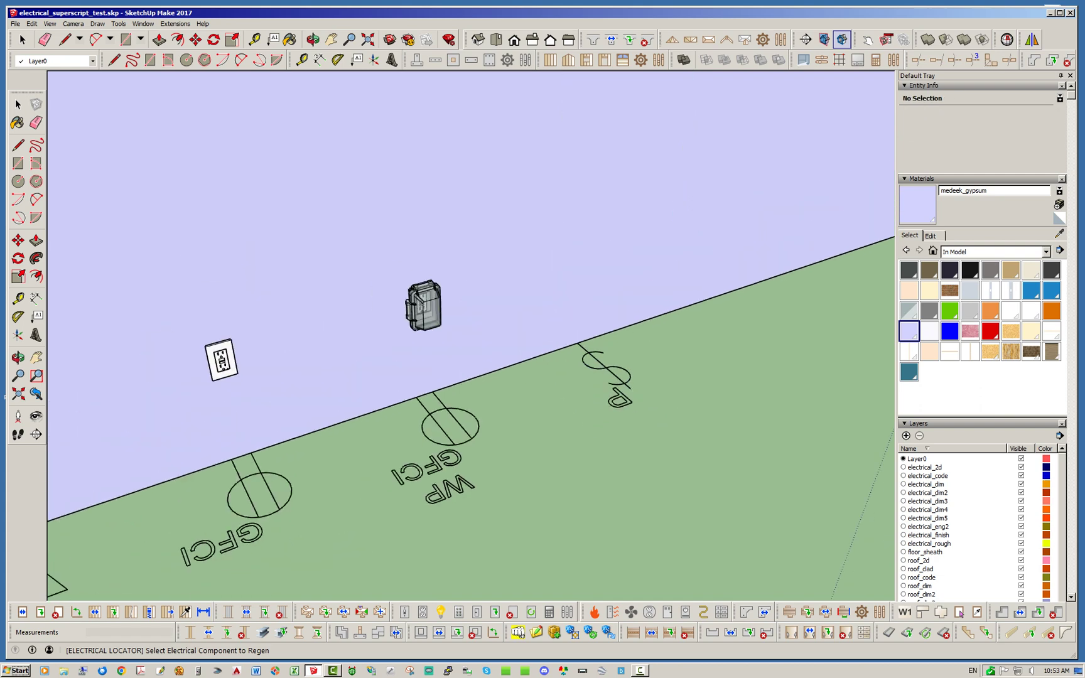
# Regenerate the data and TV outlet near the wall's end to redraw its TV symbol, and exit the regen command.
pyautogui.scroll(5, 376, 480)
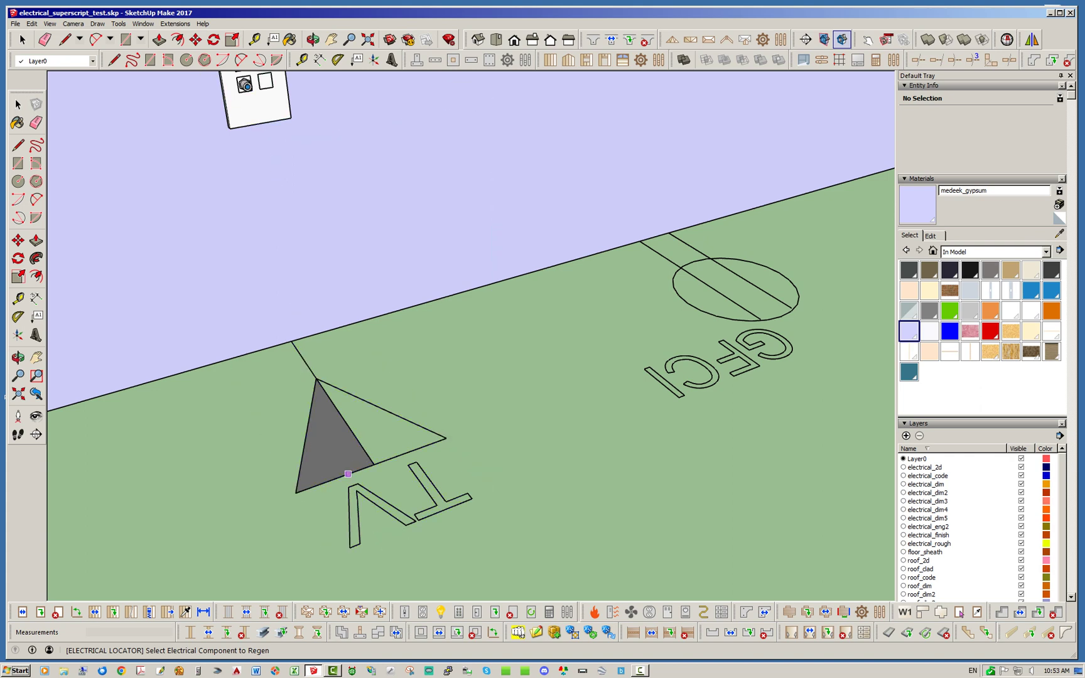
pyautogui.click(347, 474)
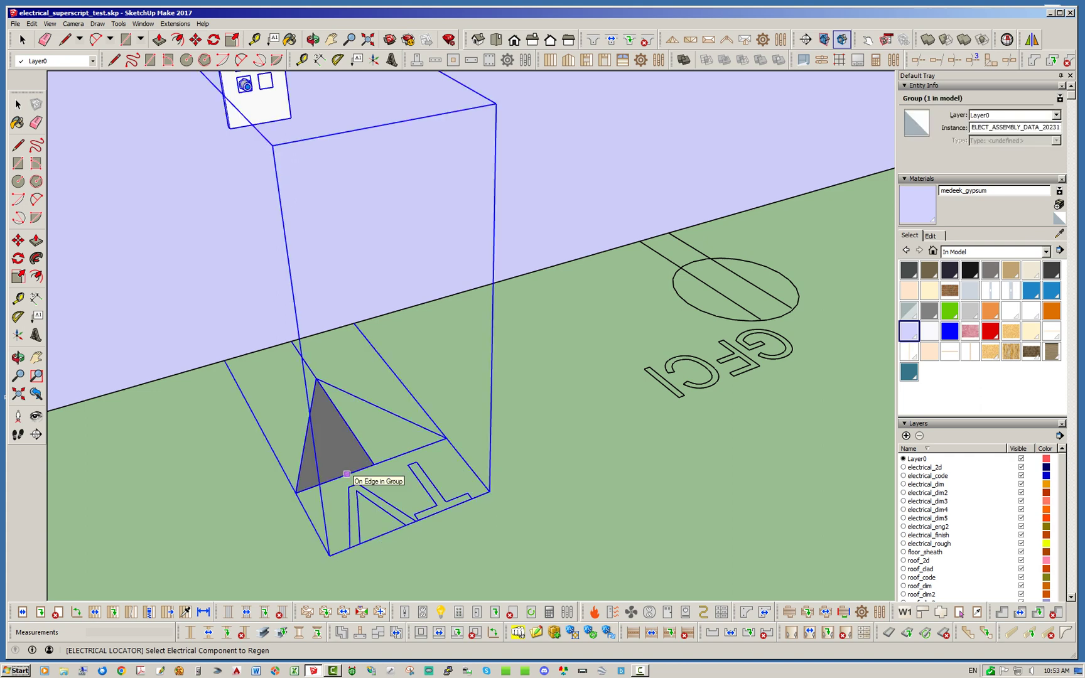
pyautogui.scroll(-6, 346, 474)
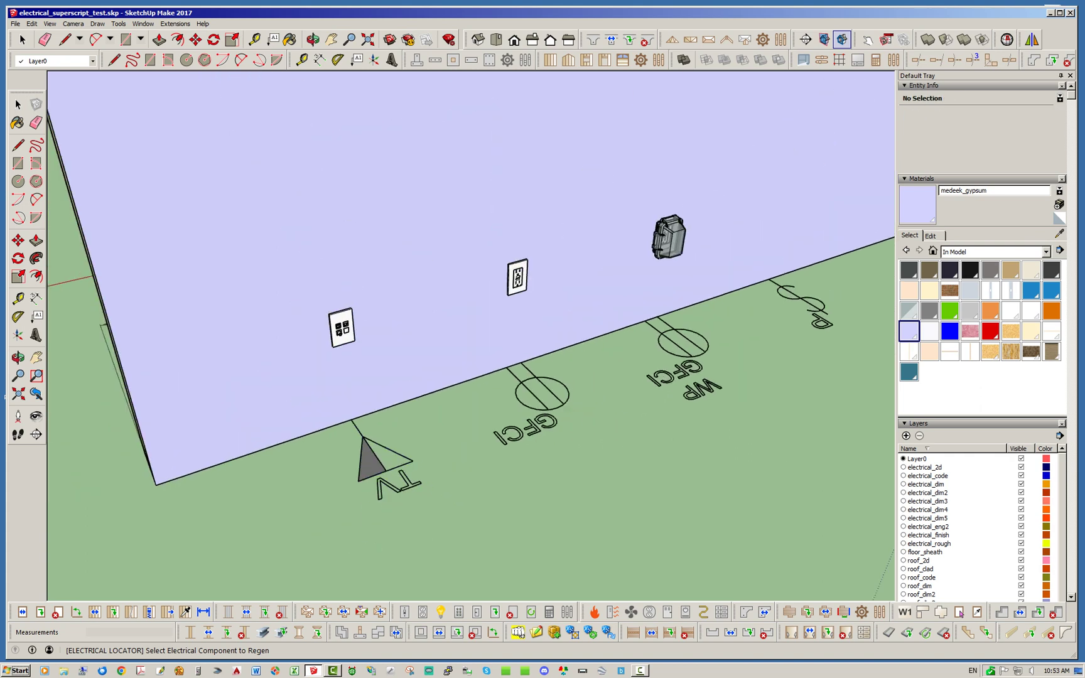
pyautogui.scroll(5, 753, 348)
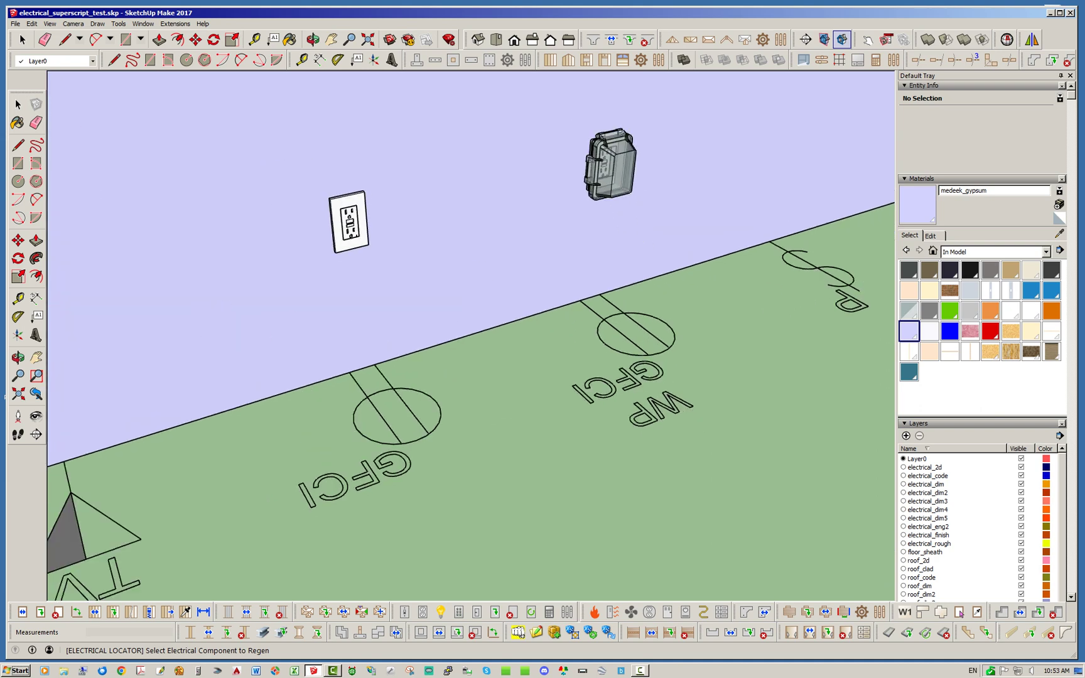
pyautogui.press('space')
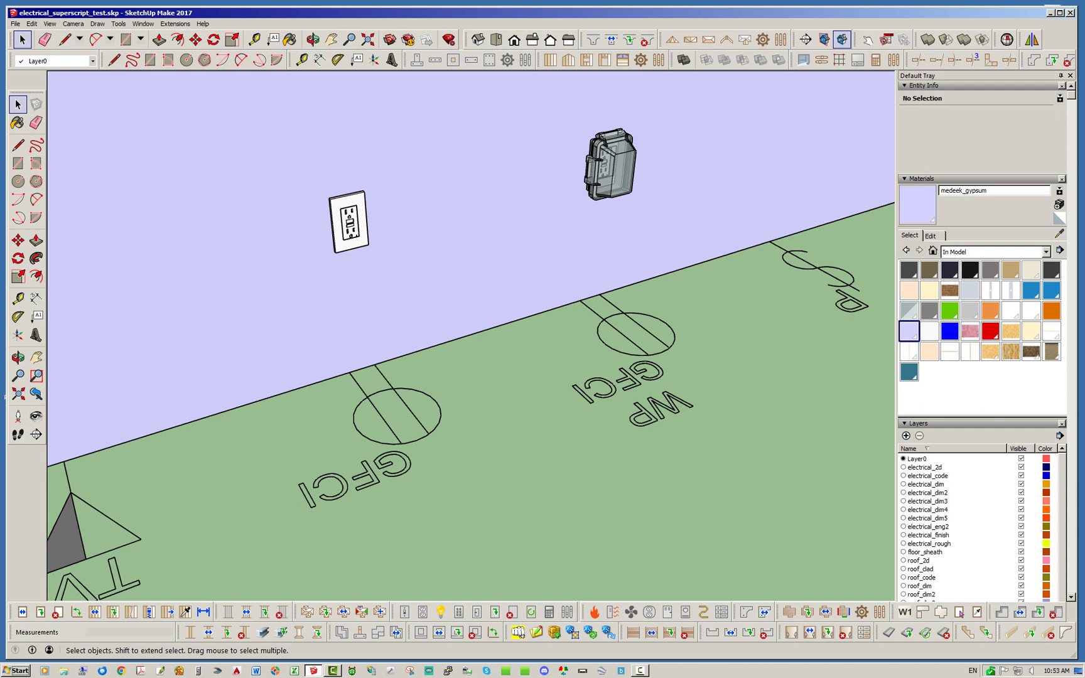
# Examine the redrawn TV, GFCI, WP and P symbols along the base of the wall.
pyautogui.scroll(-2, 608, 402)
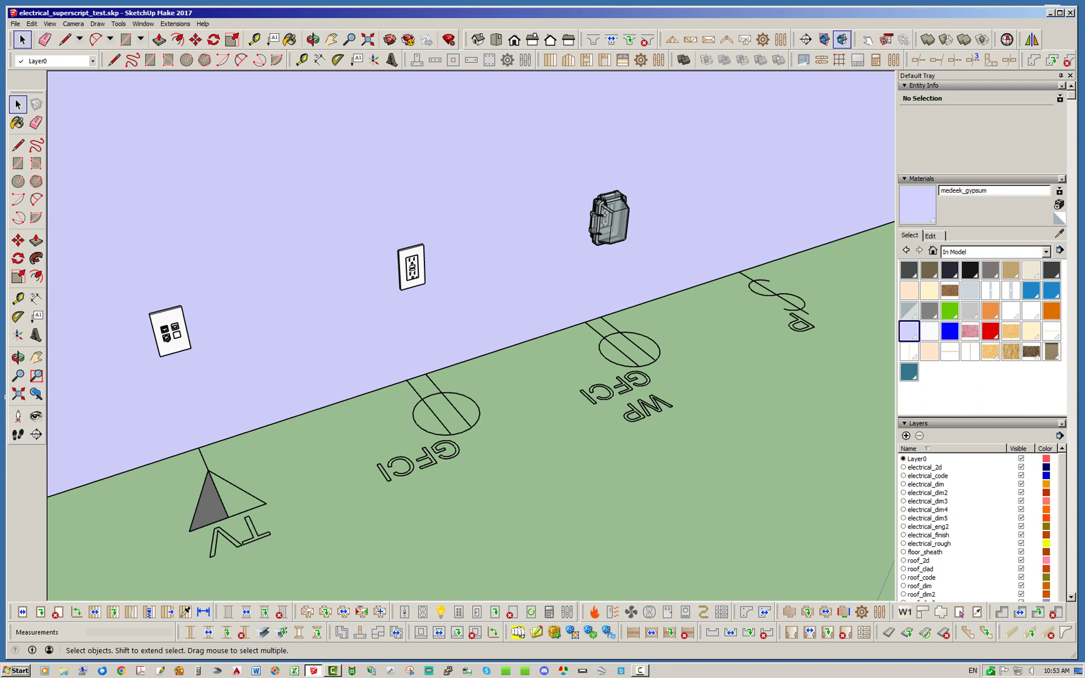
pyautogui.scroll(-3, 415, 512)
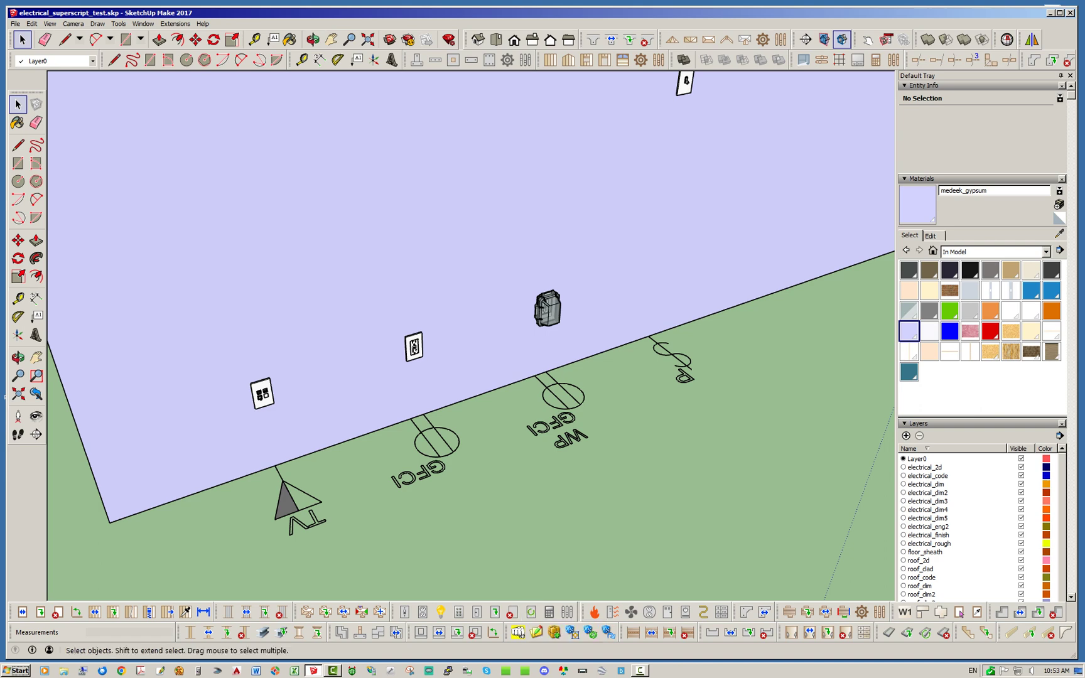
pyautogui.scroll(-2, 562, 520)
pyautogui.scroll(3, 562, 520)
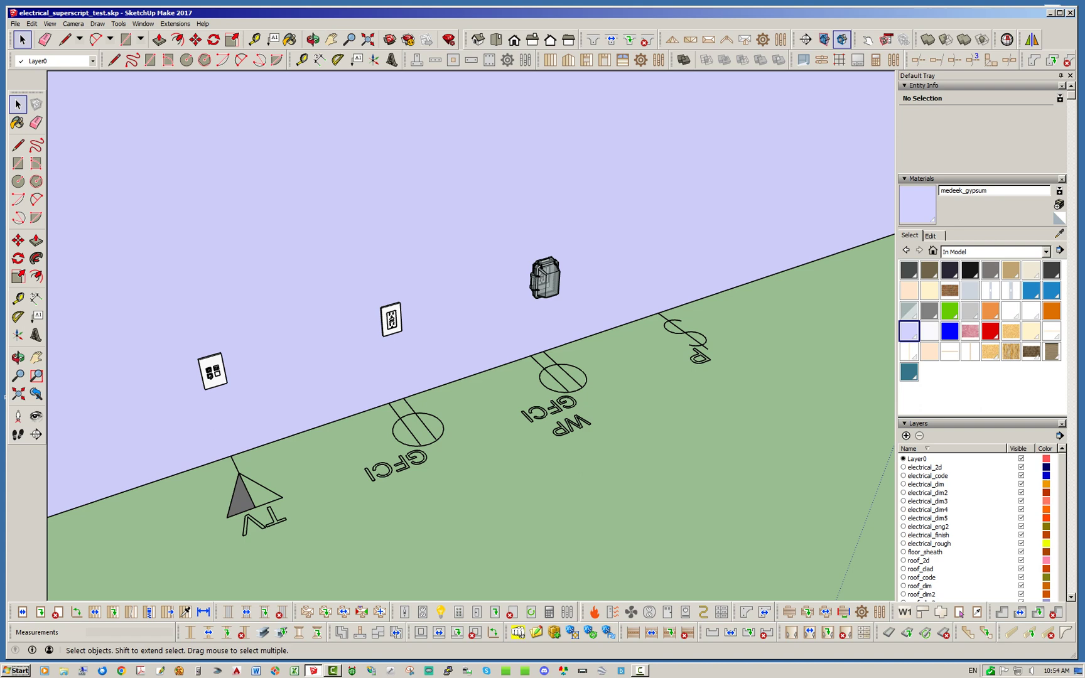
pyautogui.scroll(3, 398, 380)
pyautogui.scroll(-5, 601, 379)
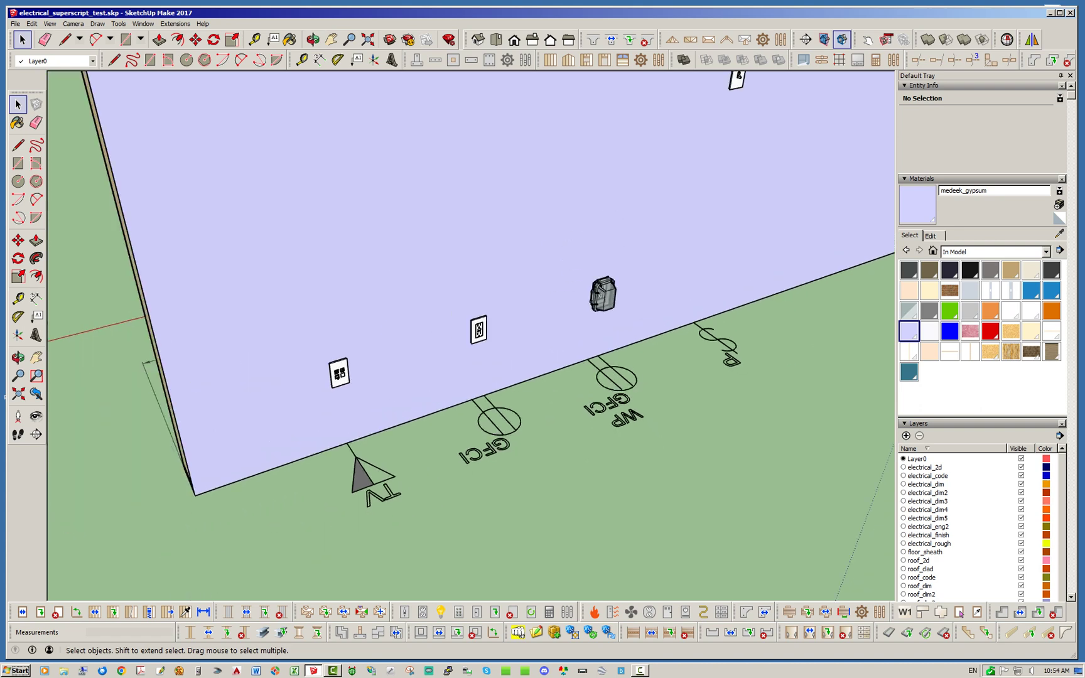
pyautogui.scroll(1, 631, 414)
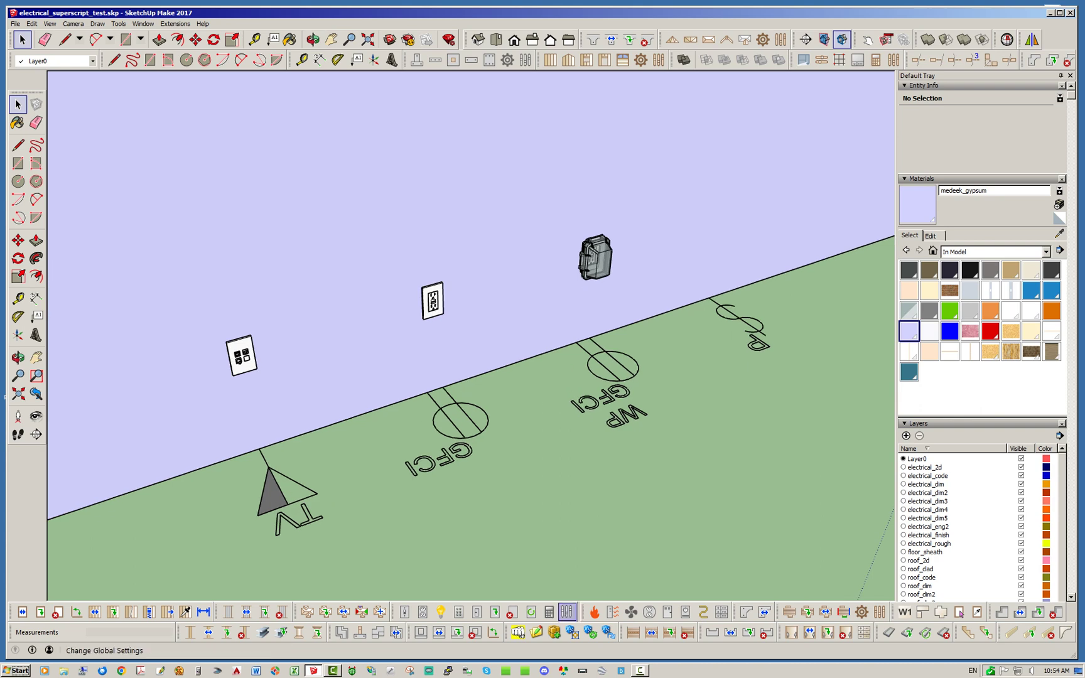
# Set Circle Segments (2D Symbols) to 16 in the Medeek Electrical global settings, save the settings and close the window.
pyautogui.click(567, 612)
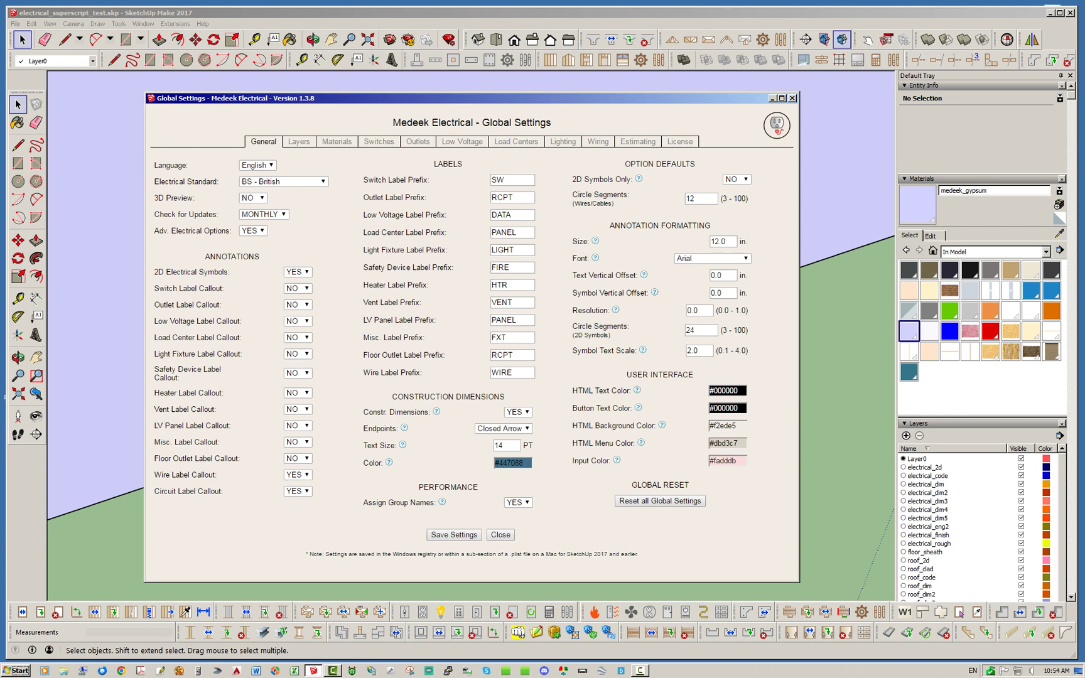
pyautogui.moveTo(339, 99)
pyautogui.mouseDown()
pyautogui.moveTo(949, 83)
pyautogui.moveTo(1041, 99)
pyautogui.mouseUp()
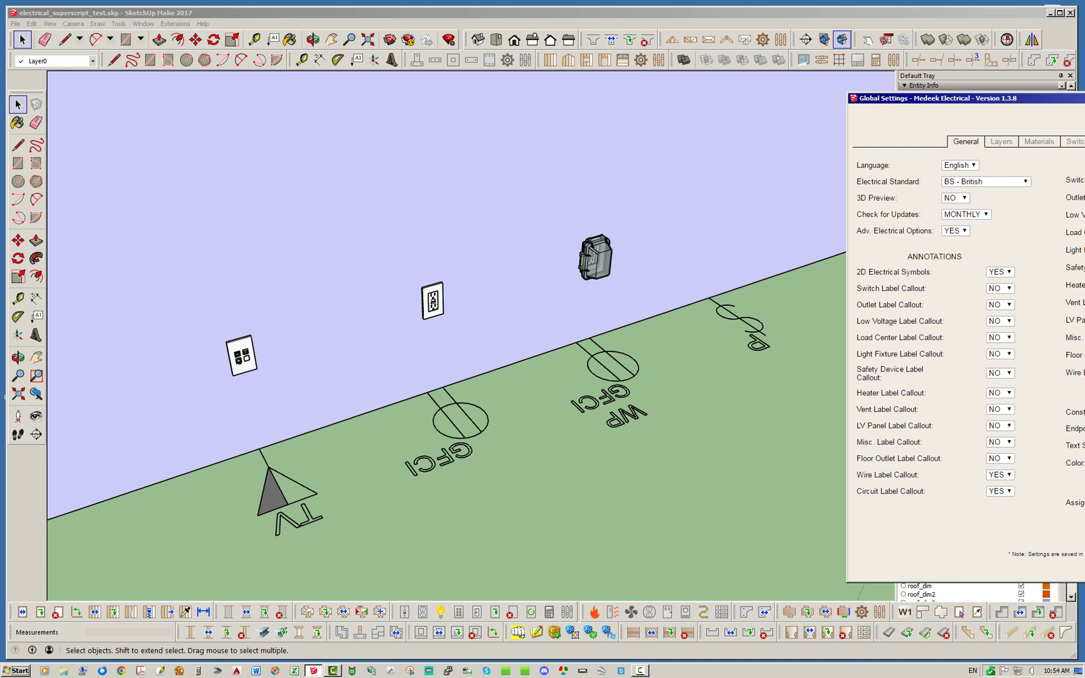
pyautogui.moveTo(1042, 98); pyautogui.dragTo(1084, 74)
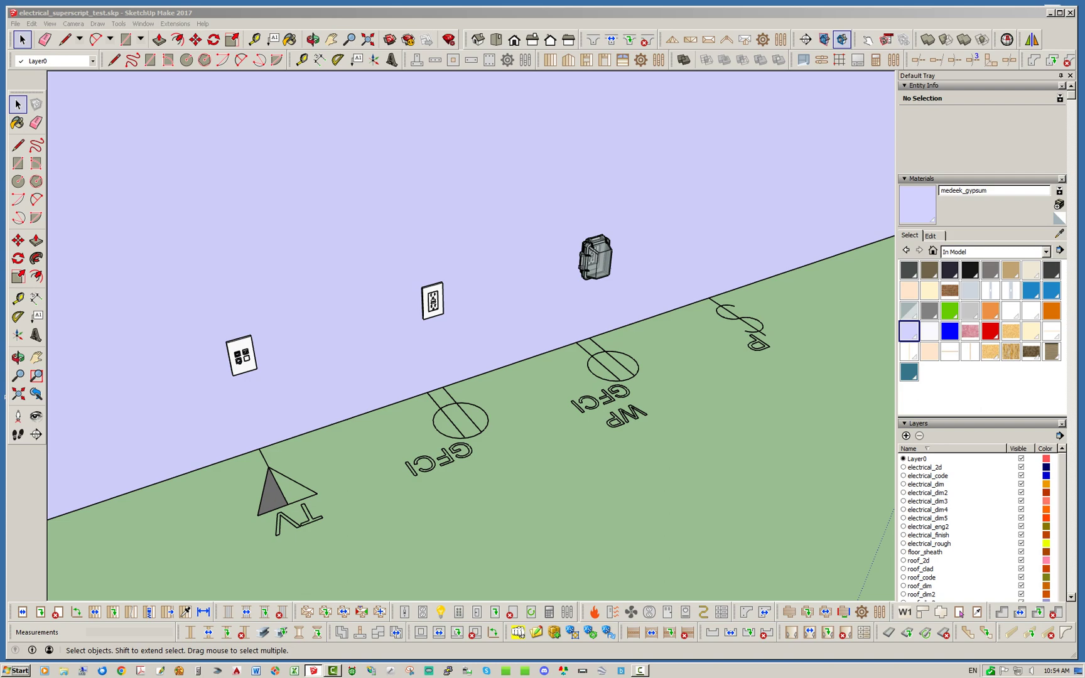
pyautogui.moveTo(1084, 83); pyautogui.dragTo(530, 98)
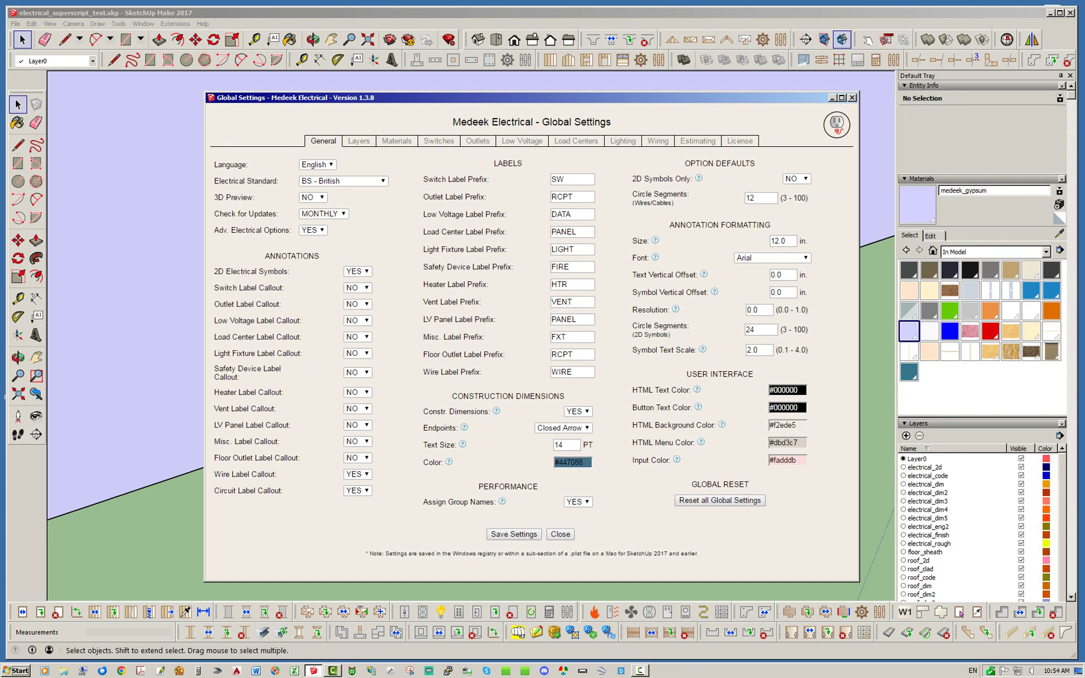
pyautogui.doubleClick(751, 330)
pyautogui.write('16')
pyautogui.click(513, 533)
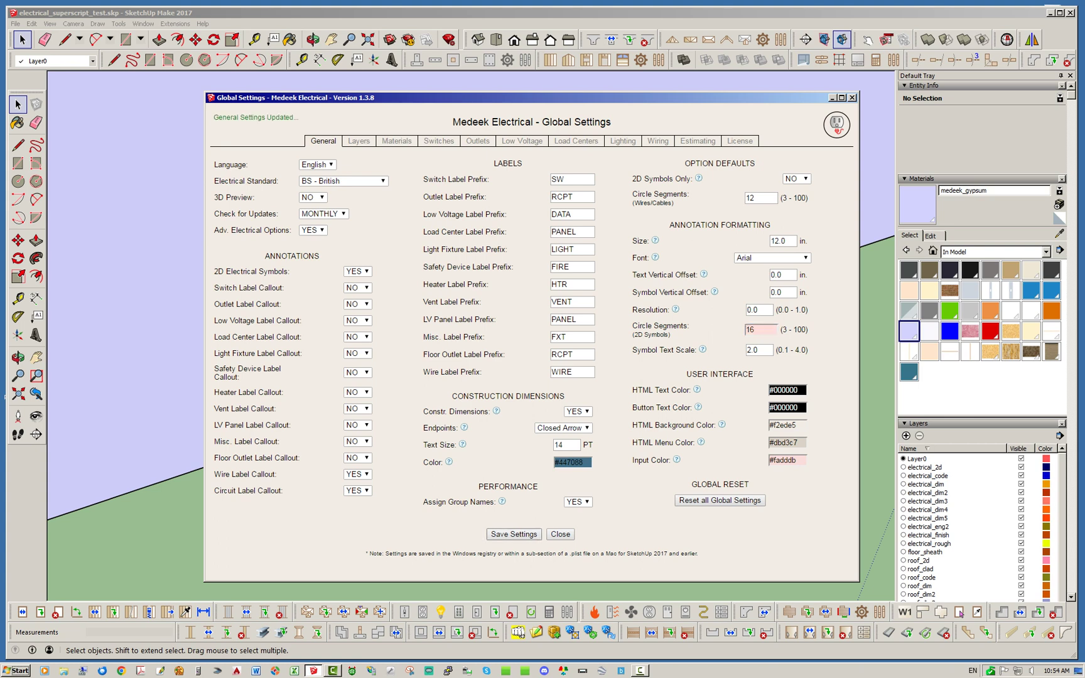
pyautogui.click(560, 534)
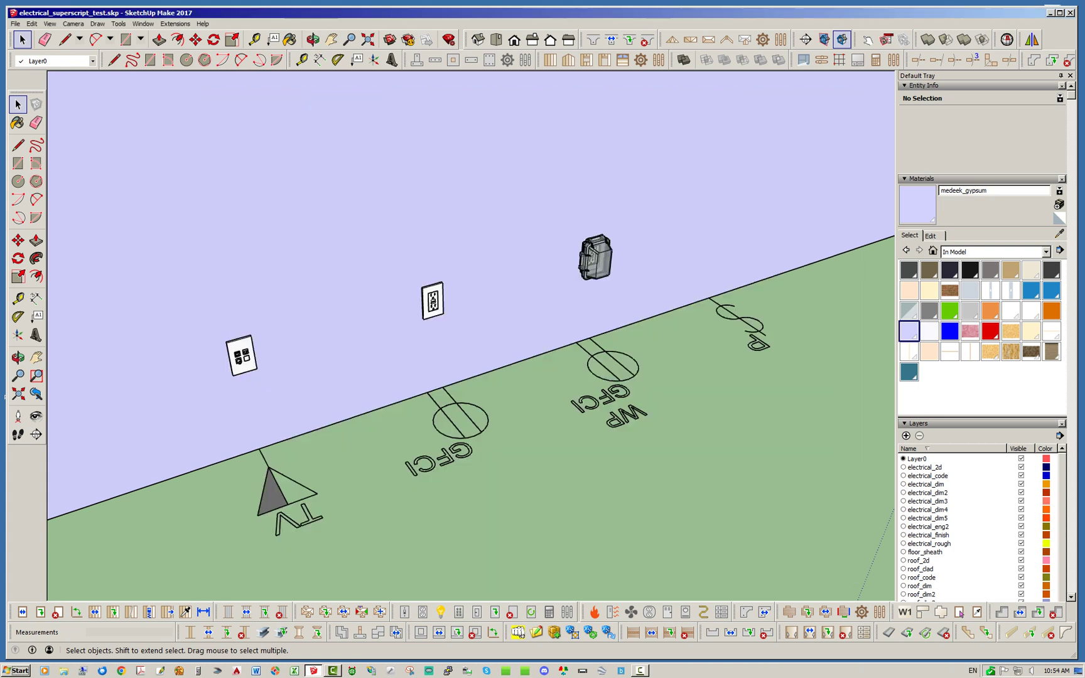
# Regenerate the indoor GFCI outlet and the weatherproof GFCI outlet to redraw their circles with 16 segments.
pyautogui.scroll(2, 669, 383)
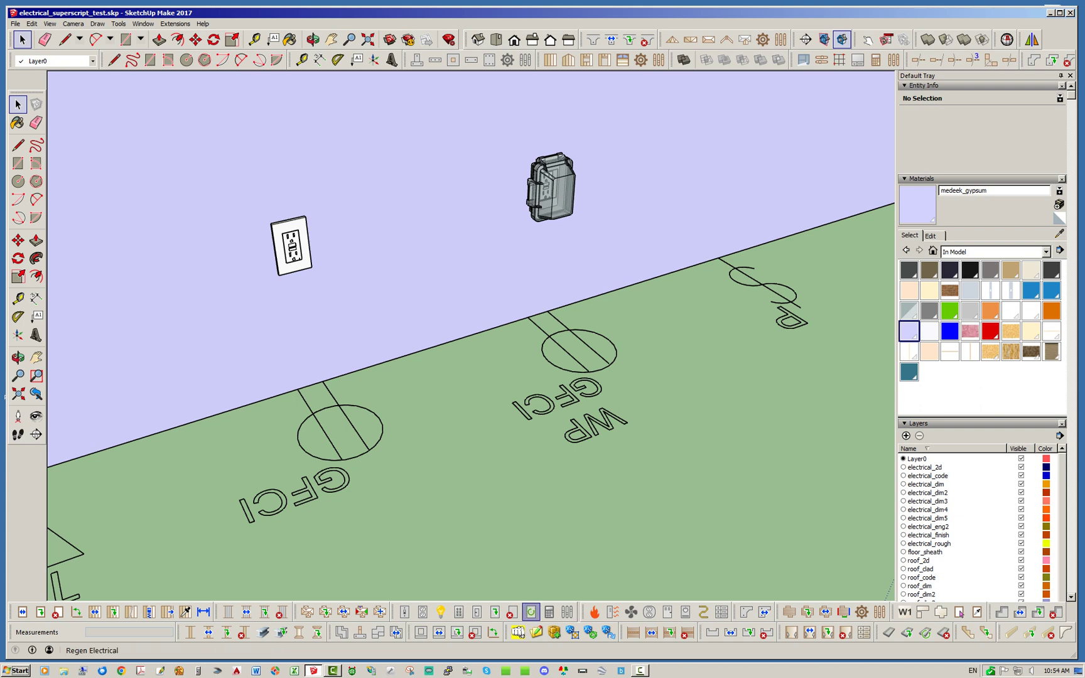
pyautogui.click(530, 612)
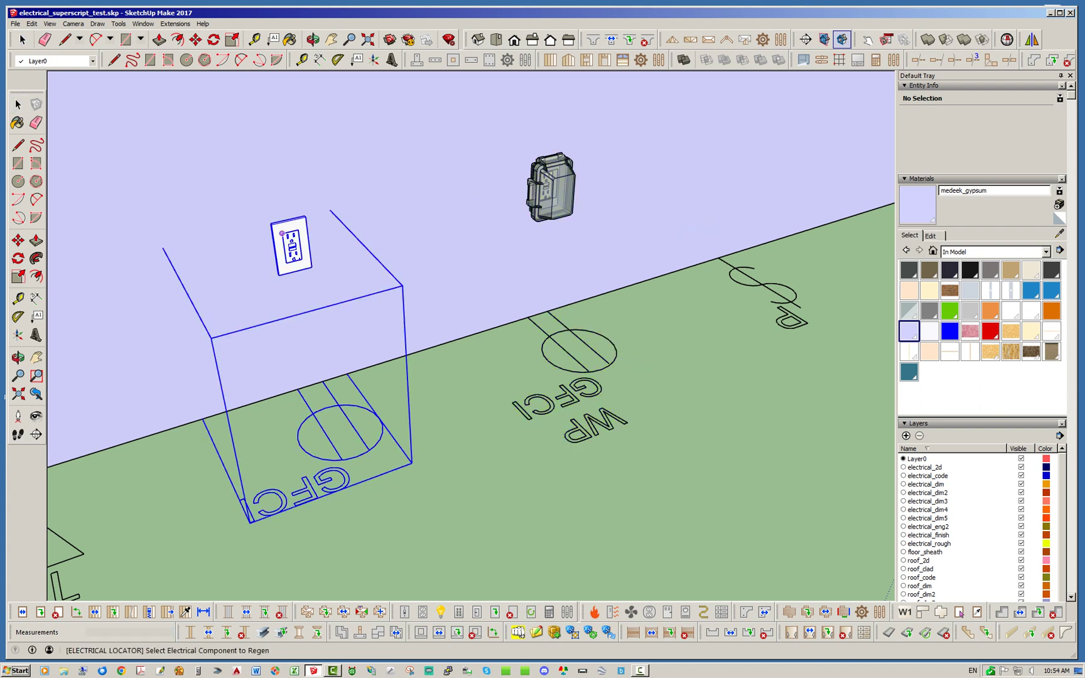
pyautogui.click(284, 225)
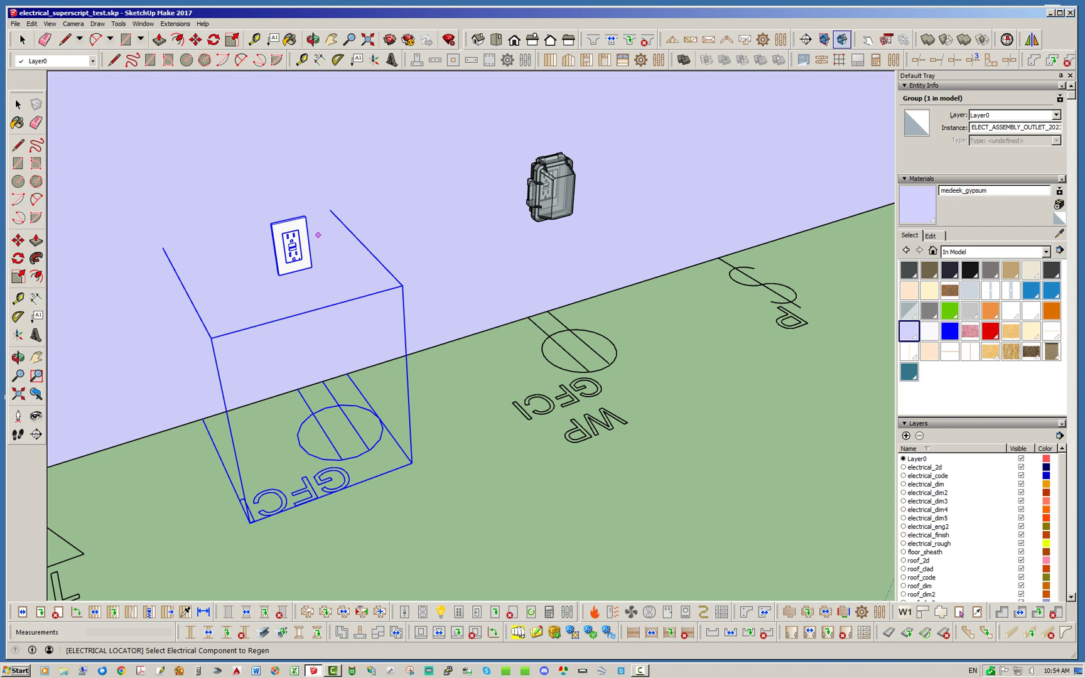
pyautogui.click(554, 178)
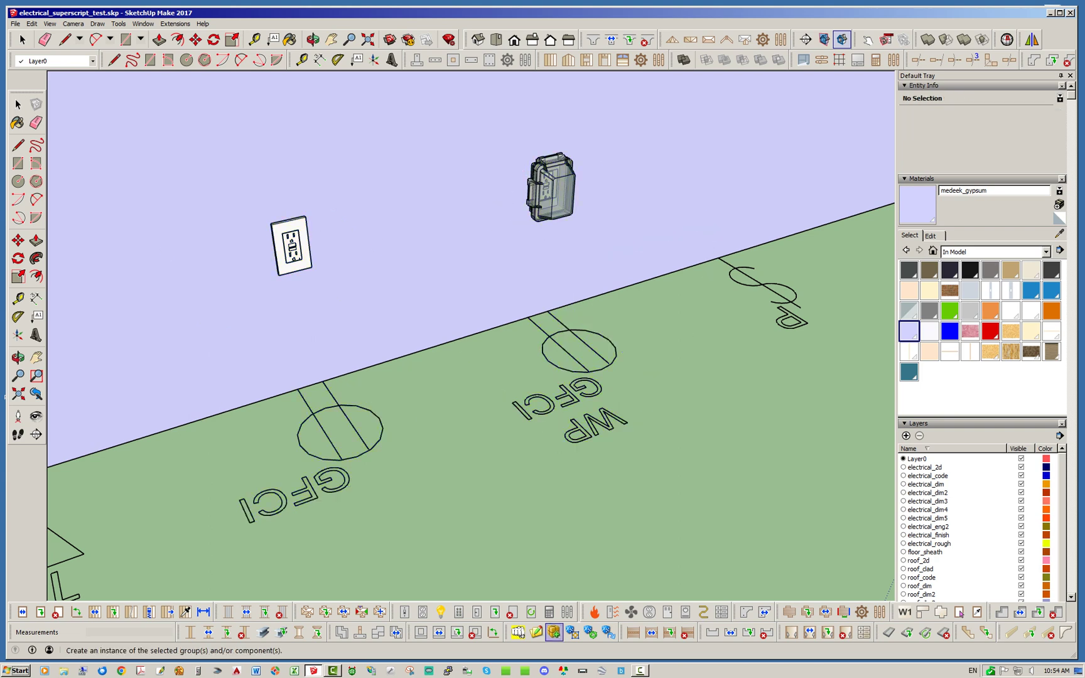
# Set Circle Segments (2D Symbols) to 12 in the Medeek Electrical global settings, save the settings and close the window.
pyautogui.click(567, 611)
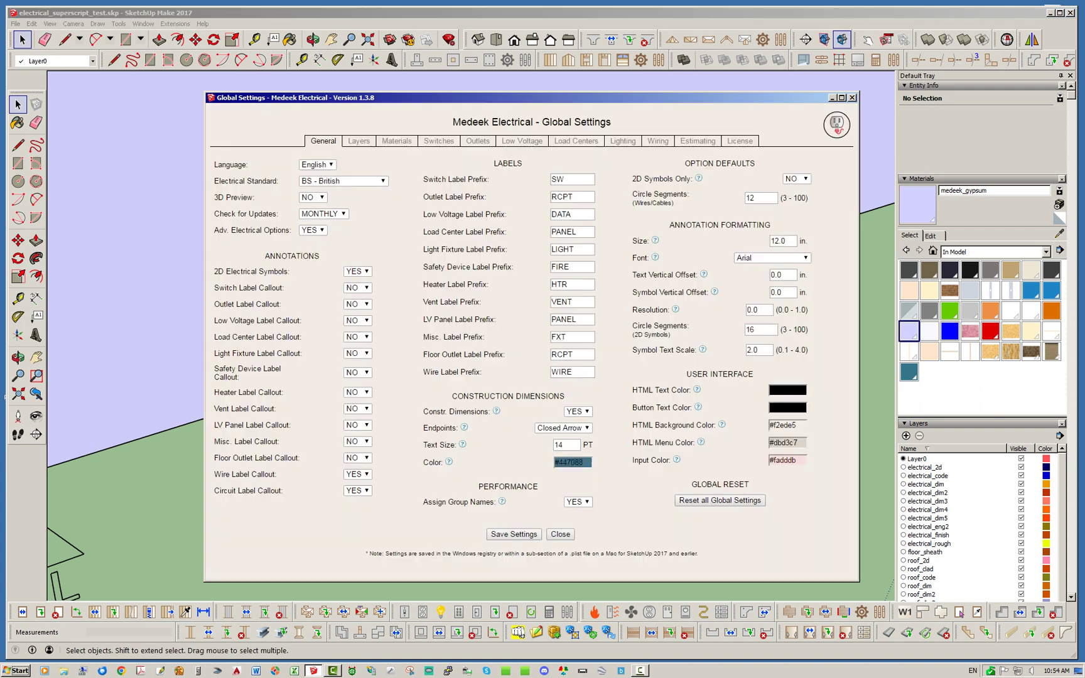
pyautogui.doubleClick(751, 330)
pyautogui.write('12')
pyautogui.click(513, 533)
pyautogui.click(560, 533)
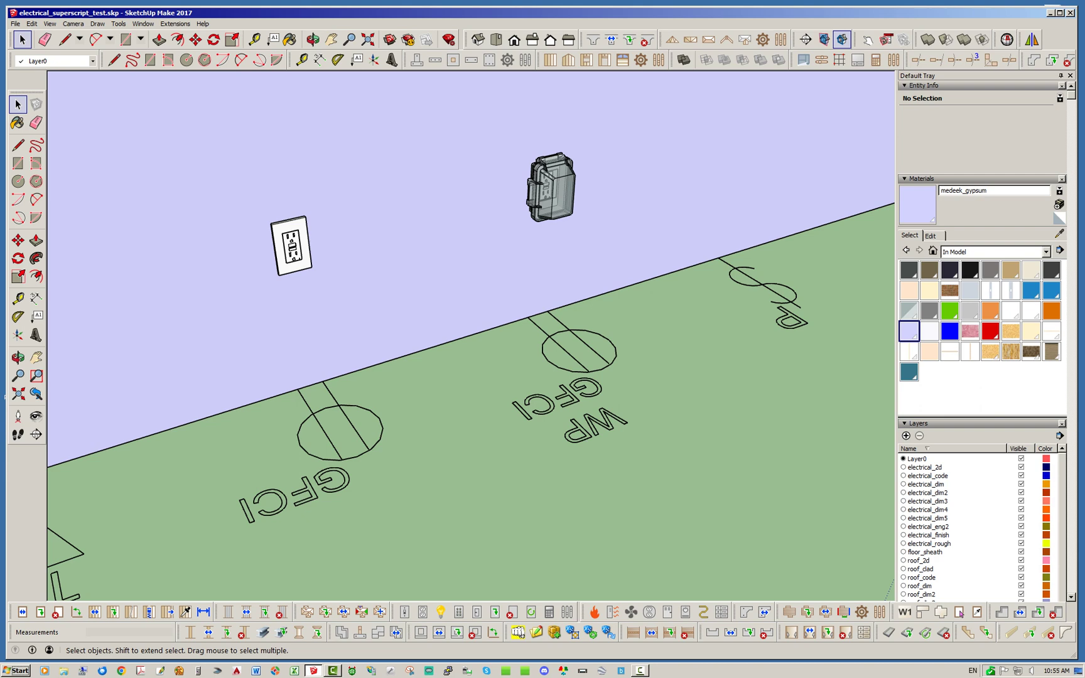
# Regenerate the two GFCI outlets with Regen Electrical to redraw their circles with 12 segments, and inspect the symbols up close.
pyautogui.click(530, 612)
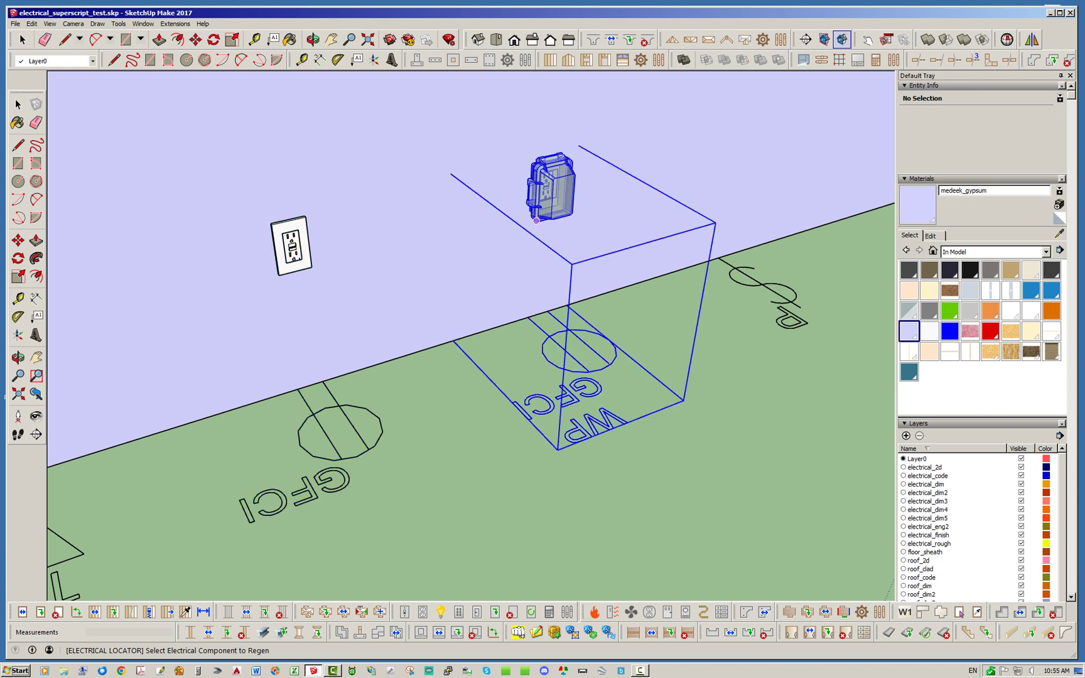
pyautogui.click(565, 189)
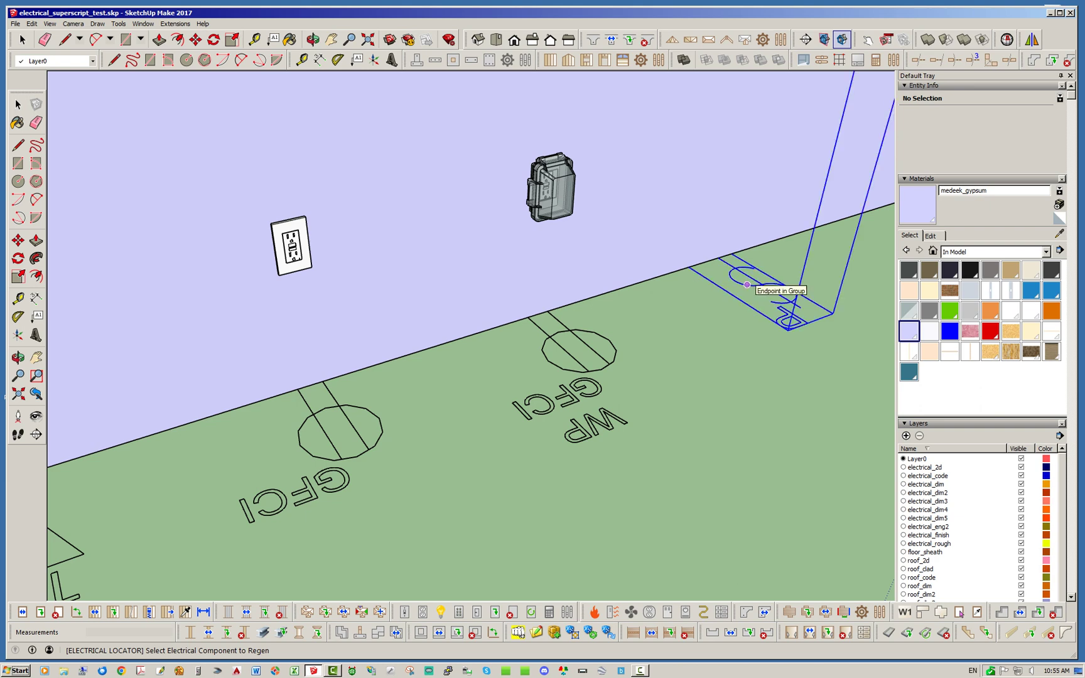
pyautogui.scroll(8, 791, 263)
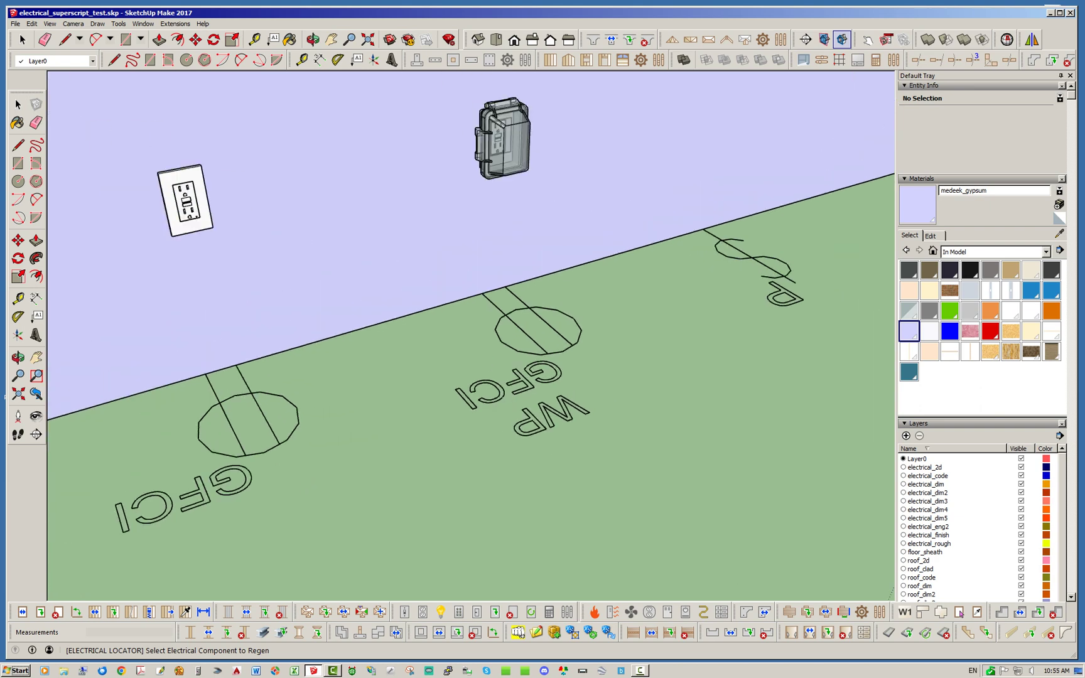
pyautogui.scroll(-6, 785, 276)
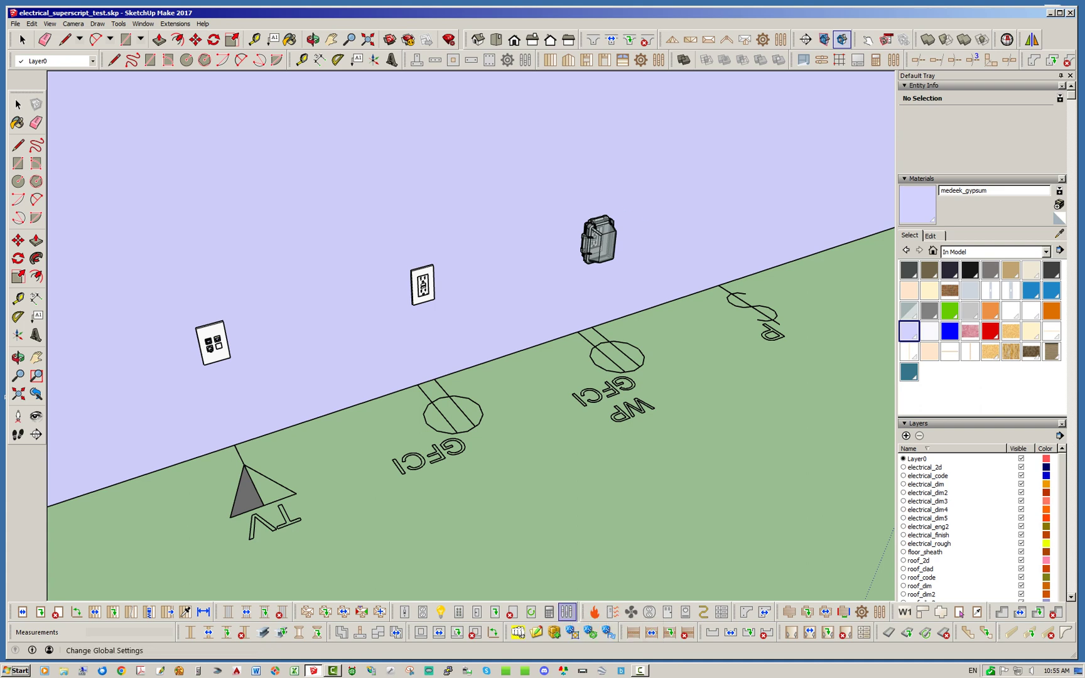
# Set the Symbol Text Scale to 1 in the Medeek Electrical global settings, save the settings and close the window.
pyautogui.click(567, 611)
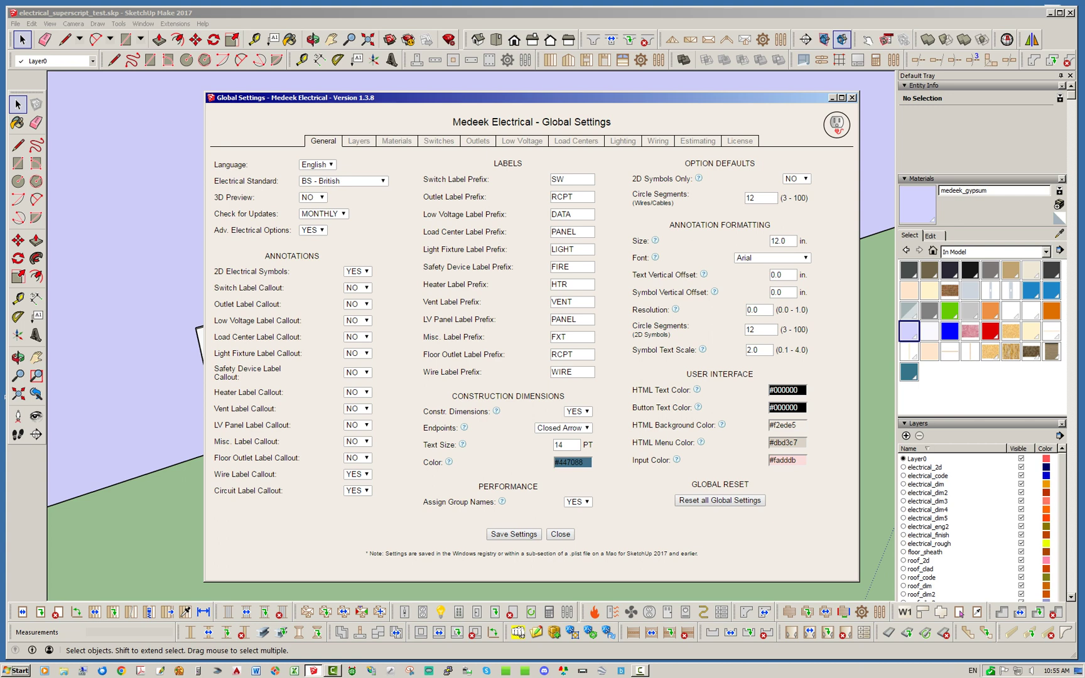
pyautogui.moveTo(703, 349)
pyautogui.moveTo(408, 98); pyautogui.dragTo(1035, 130)
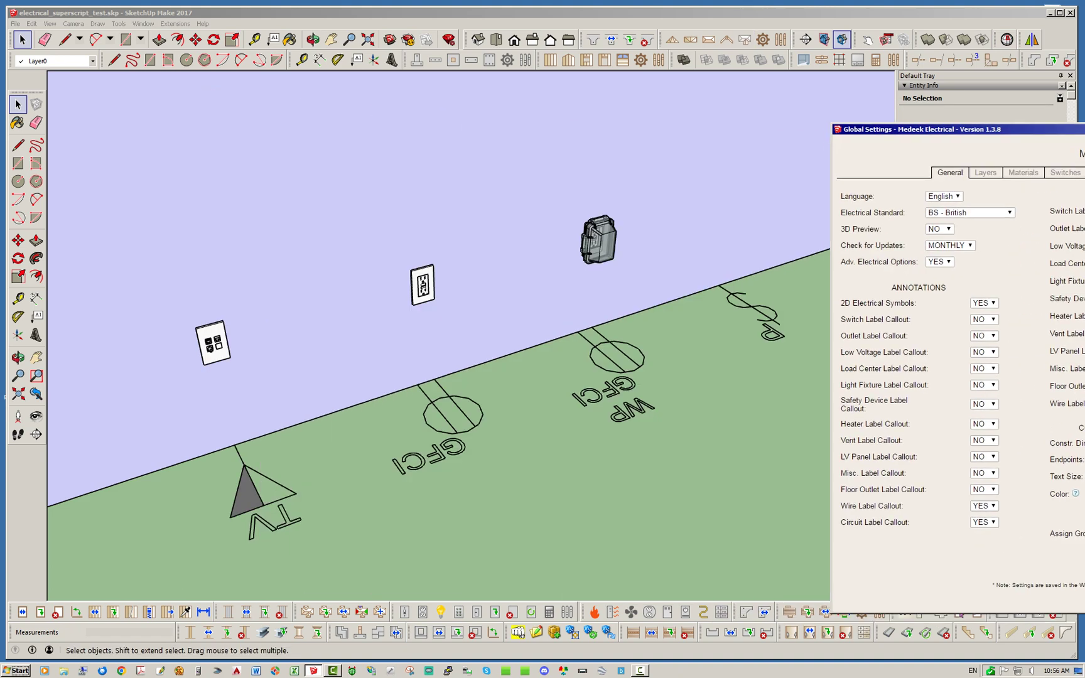
pyautogui.moveTo(1034, 129); pyautogui.dragTo(1034, 129)
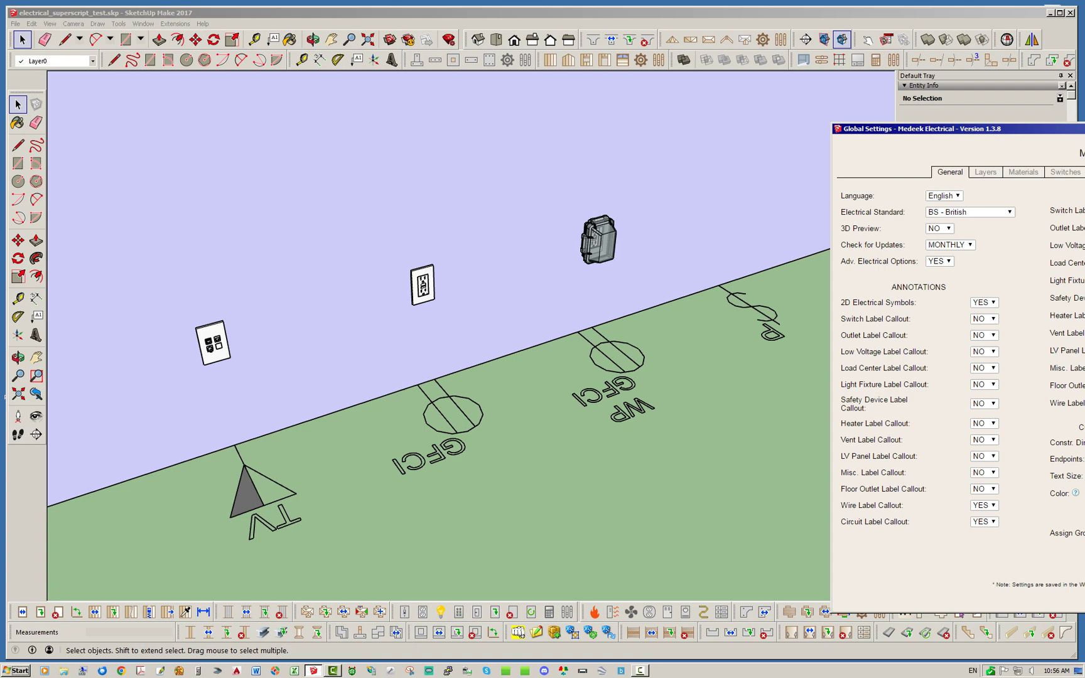
pyautogui.moveTo(1035, 128); pyautogui.dragTo(440, 91)
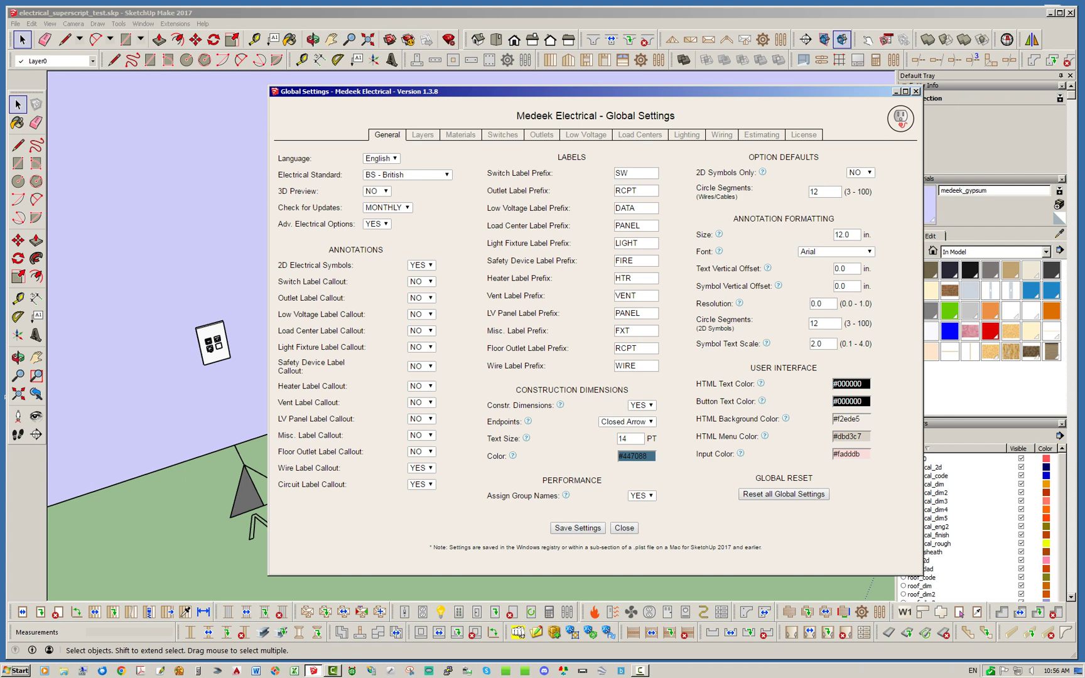
pyautogui.doubleClick(817, 344)
pyautogui.write('1')
pyautogui.click(577, 527)
pyautogui.click(623, 527)
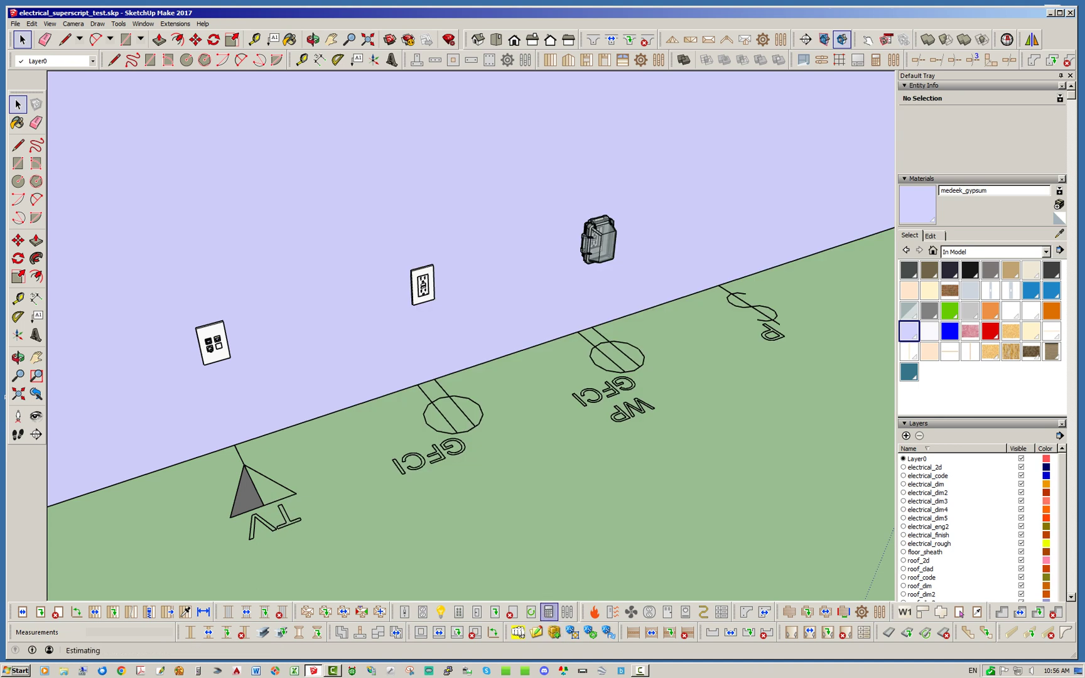
# Regenerate the two GFCI outlets, the switch marked P and the TV outlet to redraw their symbol text at scale 1.
pyautogui.click(530, 611)
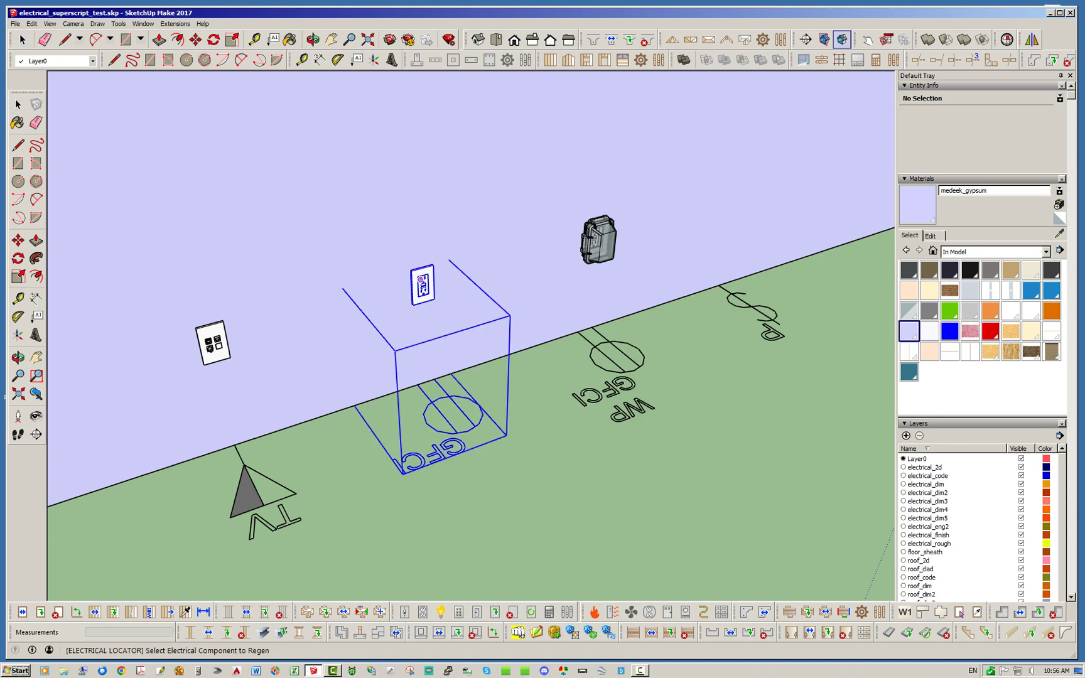
pyautogui.click(605, 244)
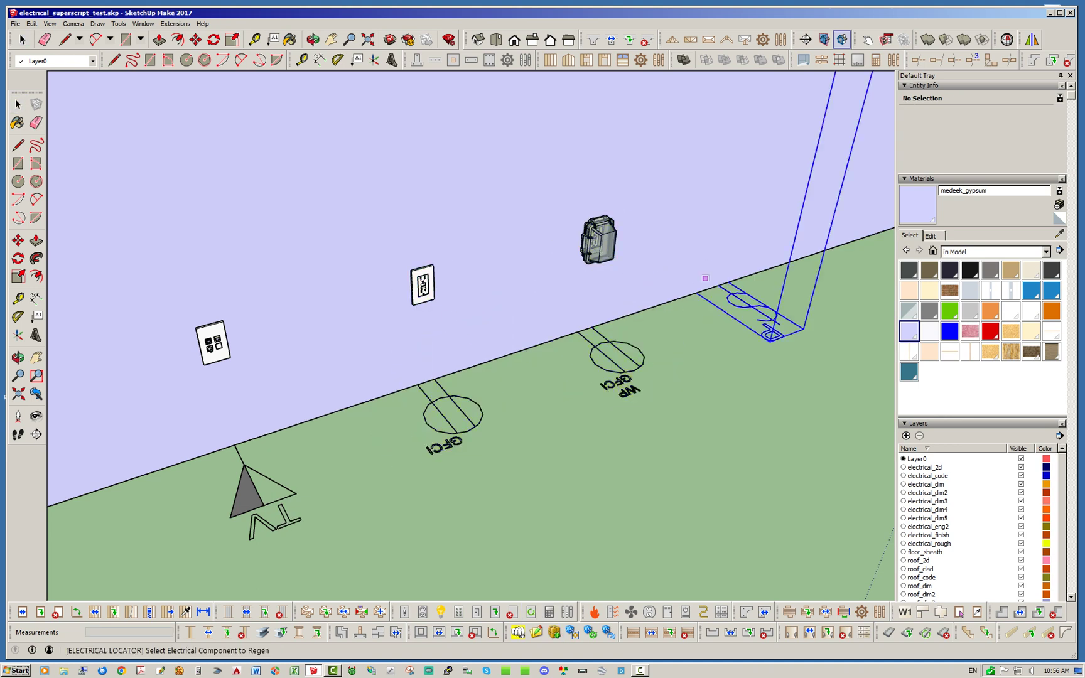
pyautogui.click(769, 328)
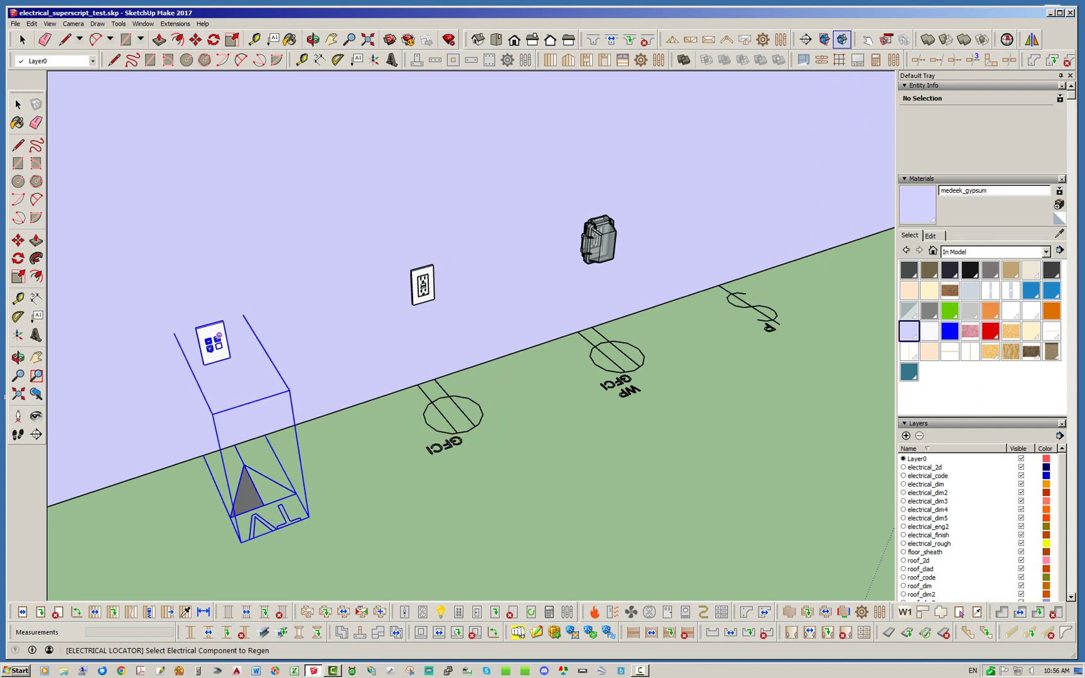
pyautogui.click(217, 342)
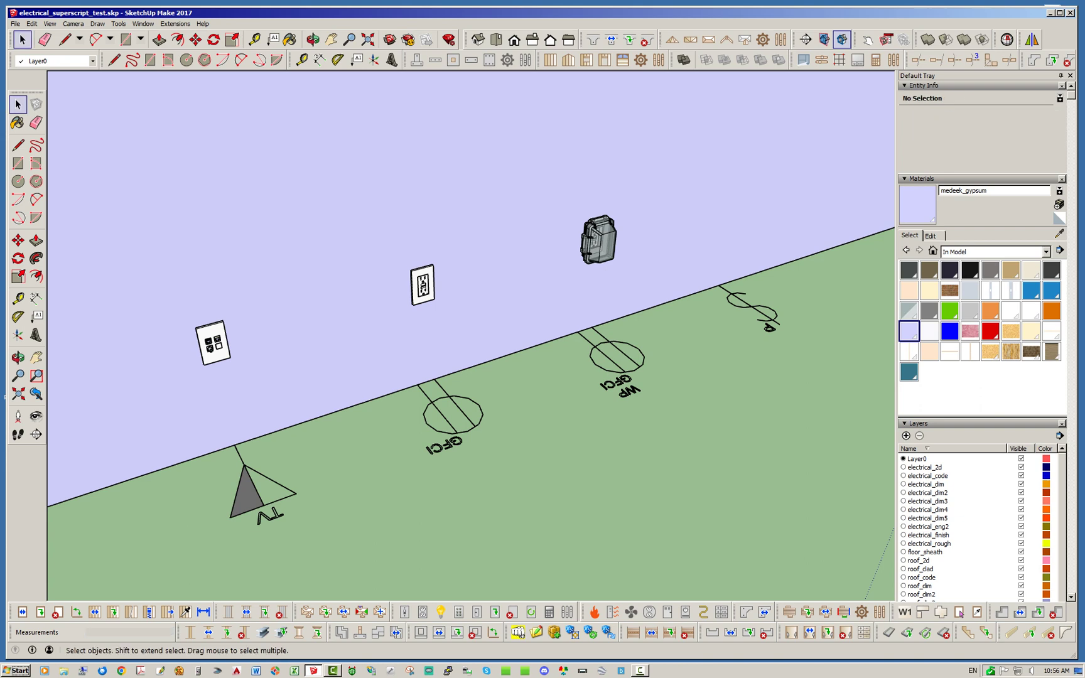
pyautogui.moveTo(452, 301); pyautogui.dragTo(361, 348, button='middle')
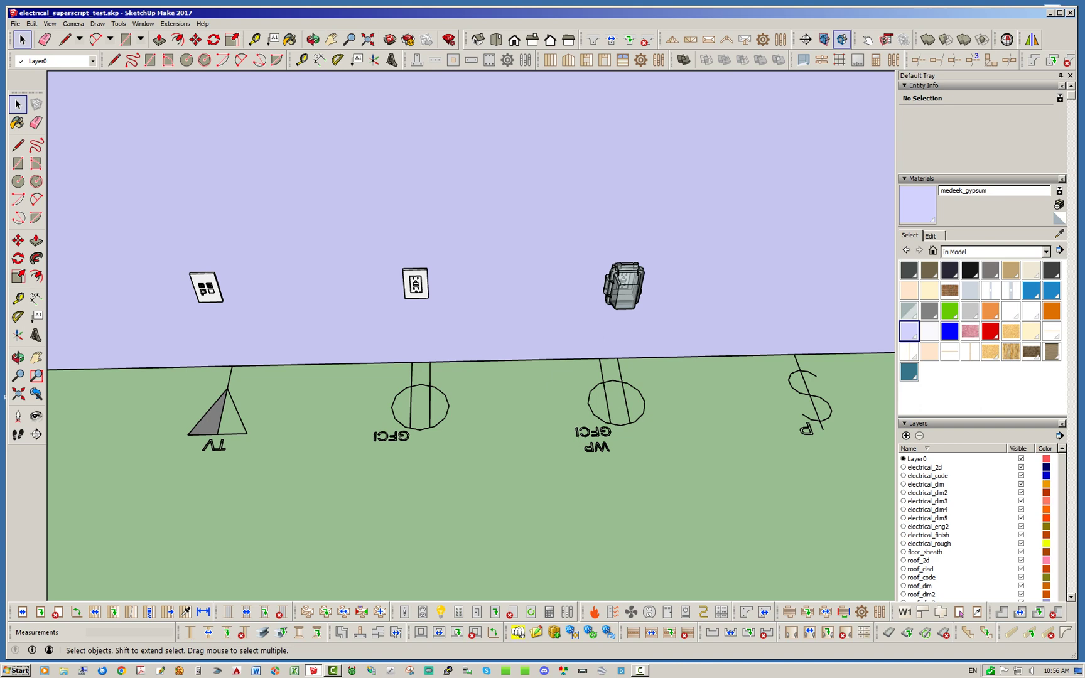
pyautogui.moveTo(465, 326); pyautogui.dragTo(533, 339, button='middle')
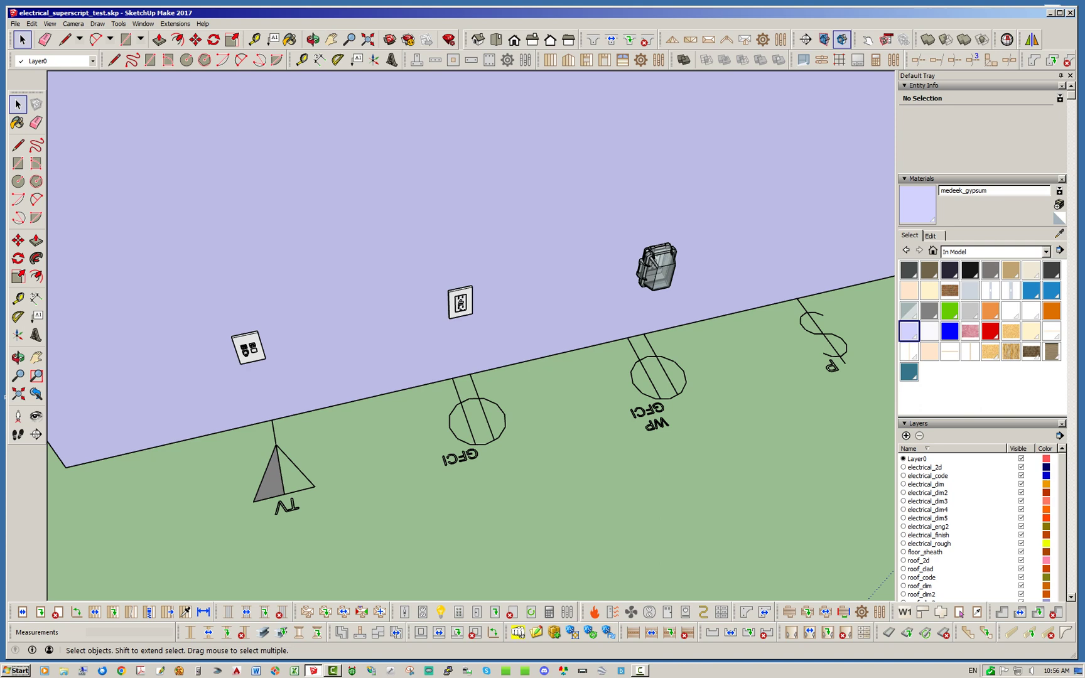
# Open the Medeek Electrical global settings and move the window clear of the wall devices to view their symbols.
pyautogui.scroll(-2, 394, 396)
pyautogui.scroll(1, 607, 378)
pyautogui.moveTo(607, 378); pyautogui.dragTo(619, 380, button='middle')
pyautogui.click(567, 612)
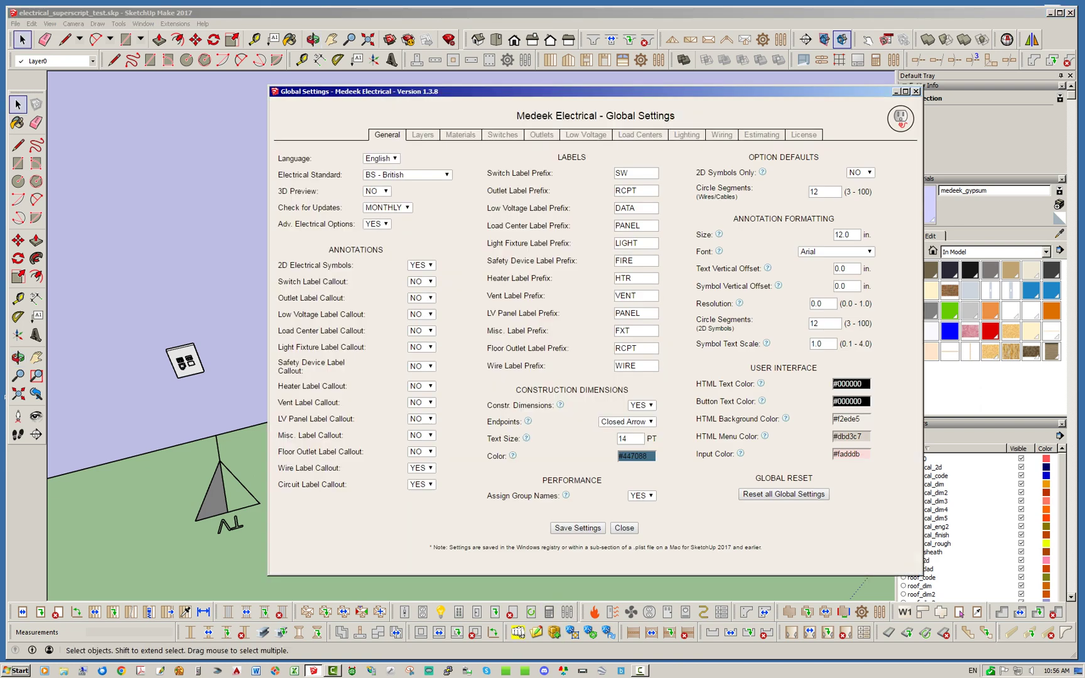
pyautogui.moveTo(540, 92); pyautogui.dragTo(583, 94)
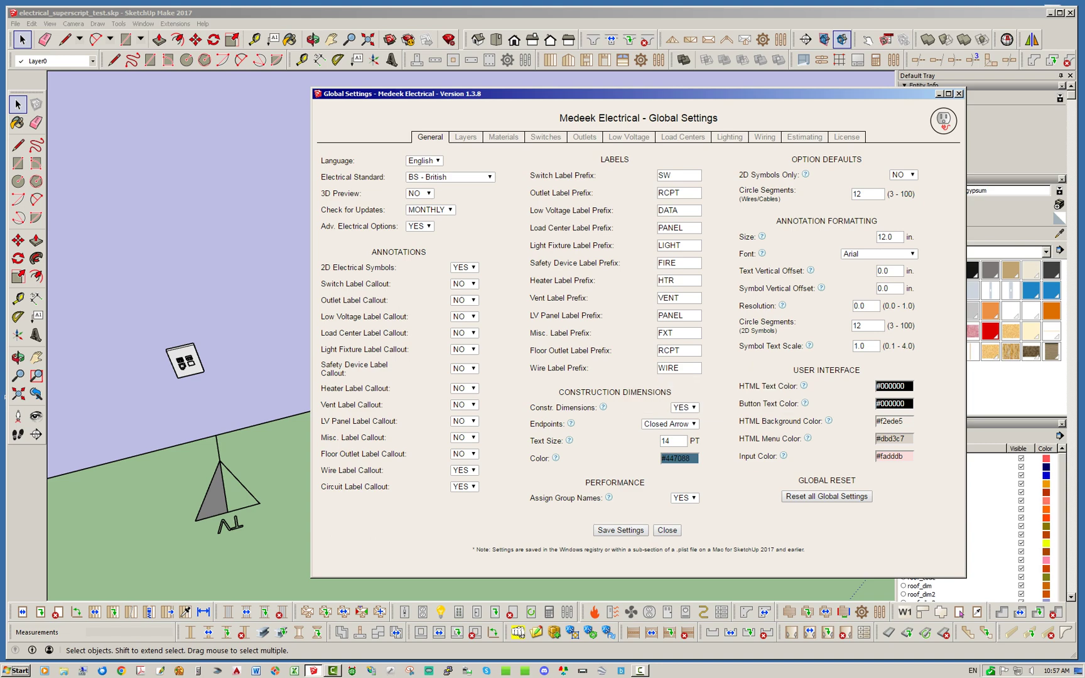
pyautogui.moveTo(615, 94); pyautogui.dragTo(647, 78)
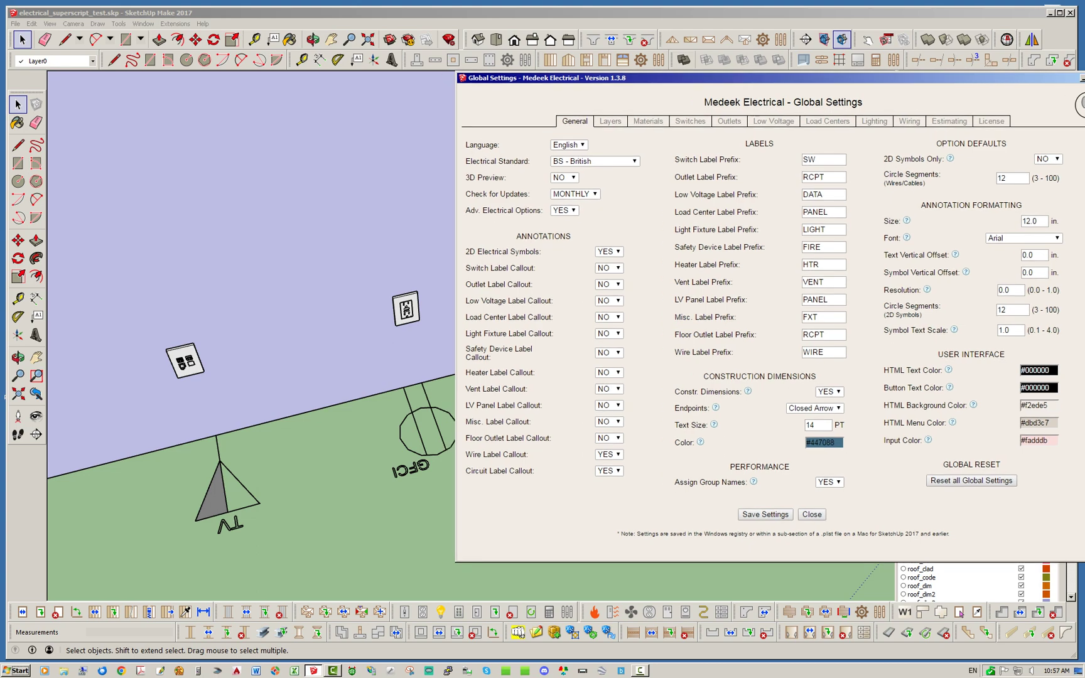
pyautogui.moveTo(647, 77); pyautogui.dragTo(553, 87)
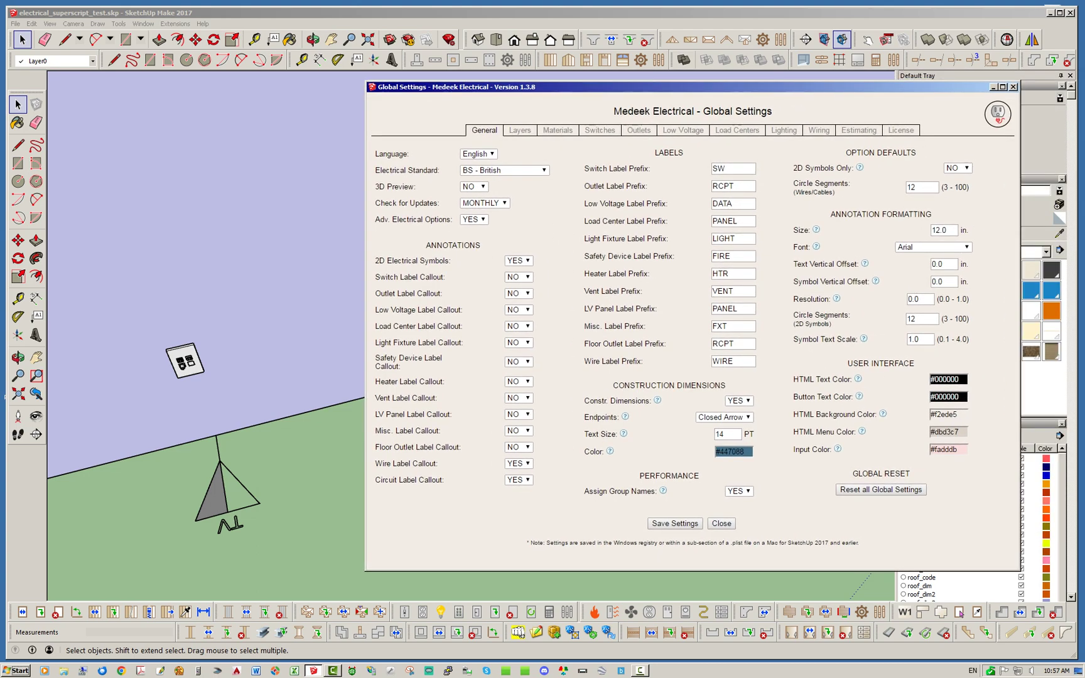
pyautogui.click(1009, 86)
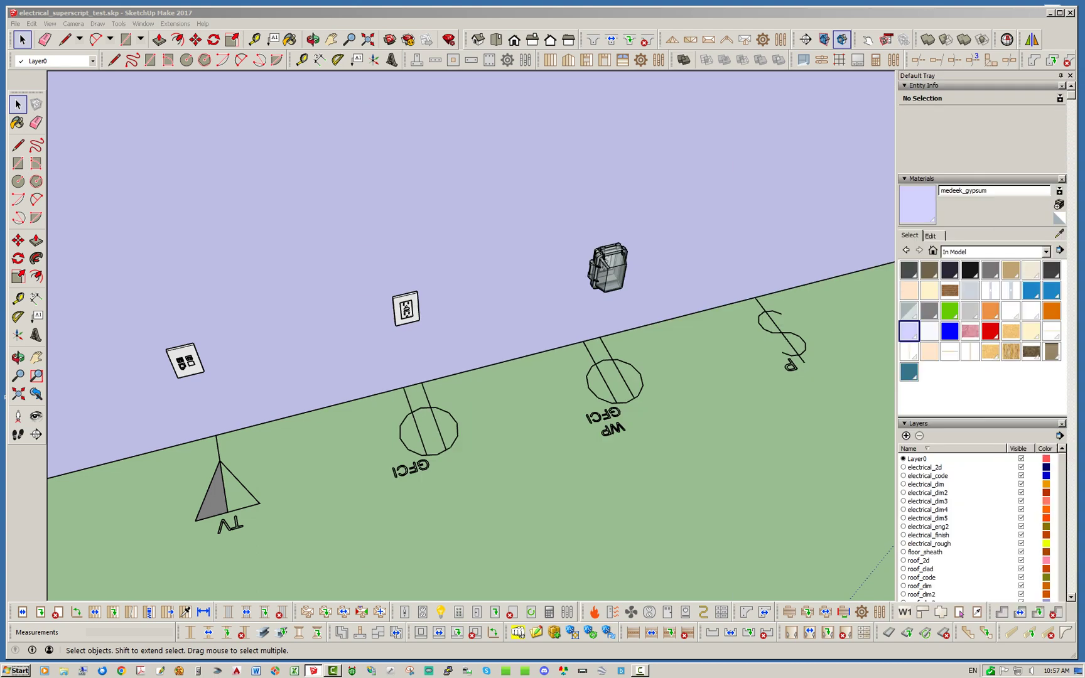
# Set the annotation Size to 14 in and the Symbol Text Scale to 1.5, save the settings and close the window.
pyautogui.moveTo(1084, 81); pyautogui.dragTo(553, 96)
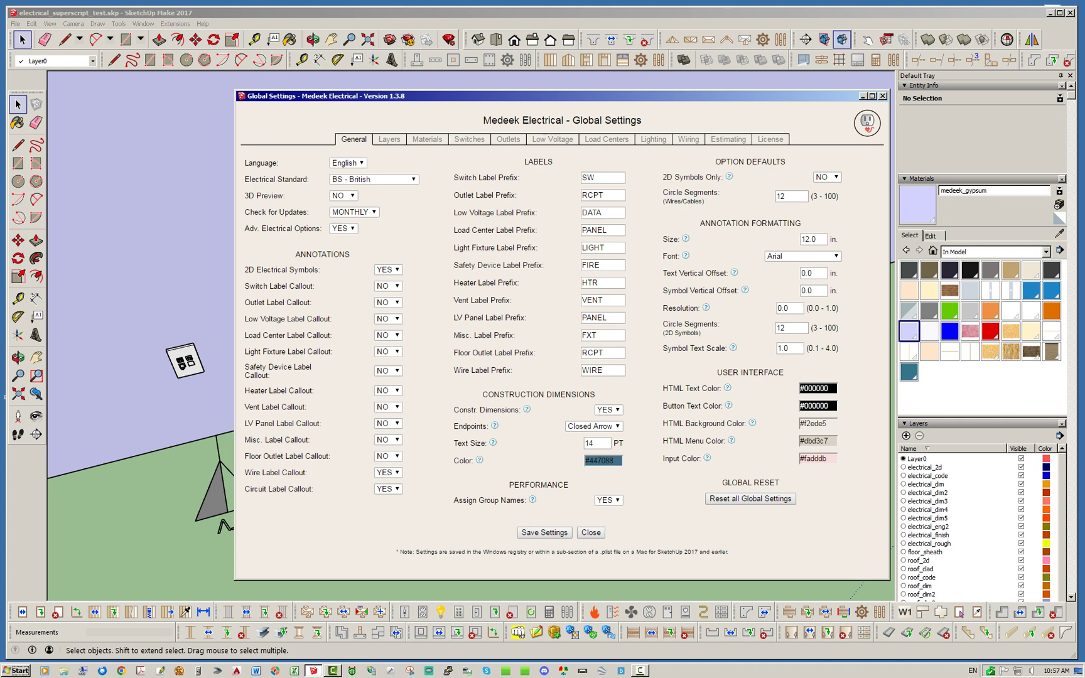
pyautogui.moveTo(820, 239); pyautogui.dragTo(797, 239)
pyautogui.write('14')
pyautogui.press('Tab')
pyautogui.click(785, 348)
pyautogui.write('5')
pyautogui.press('Tab')
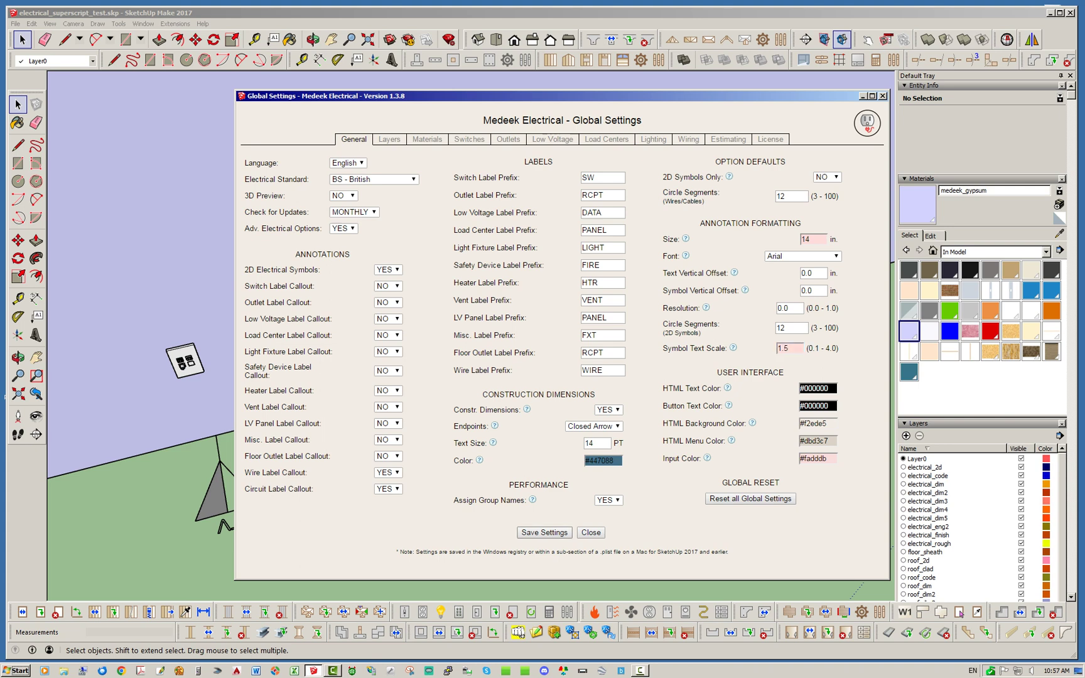
pyautogui.click(544, 532)
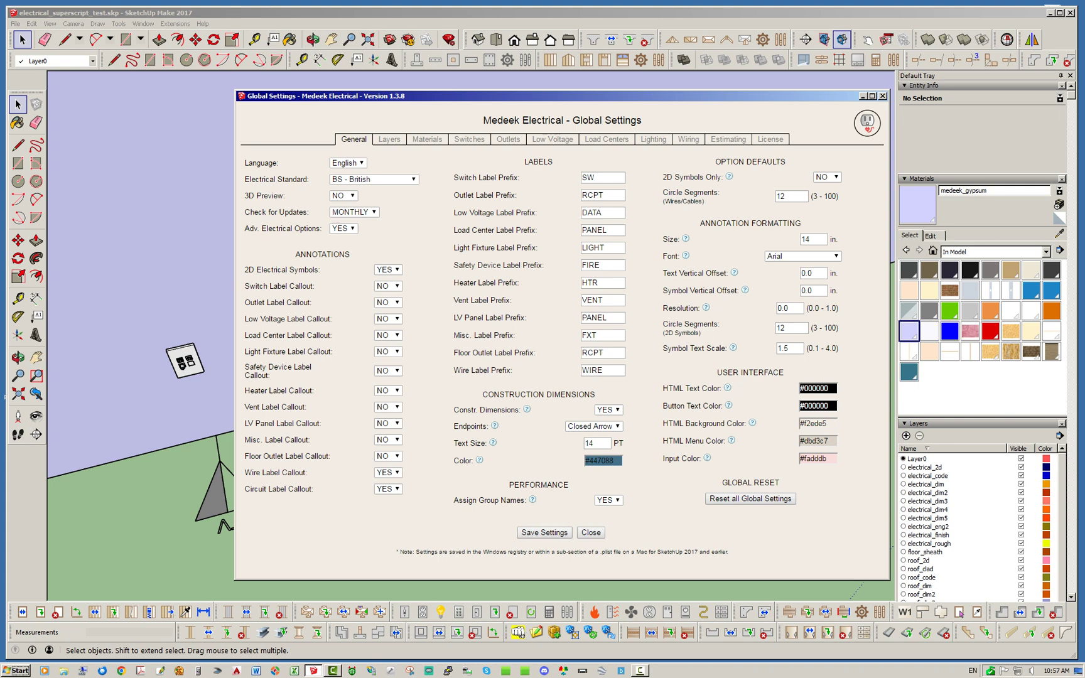
pyautogui.click(590, 532)
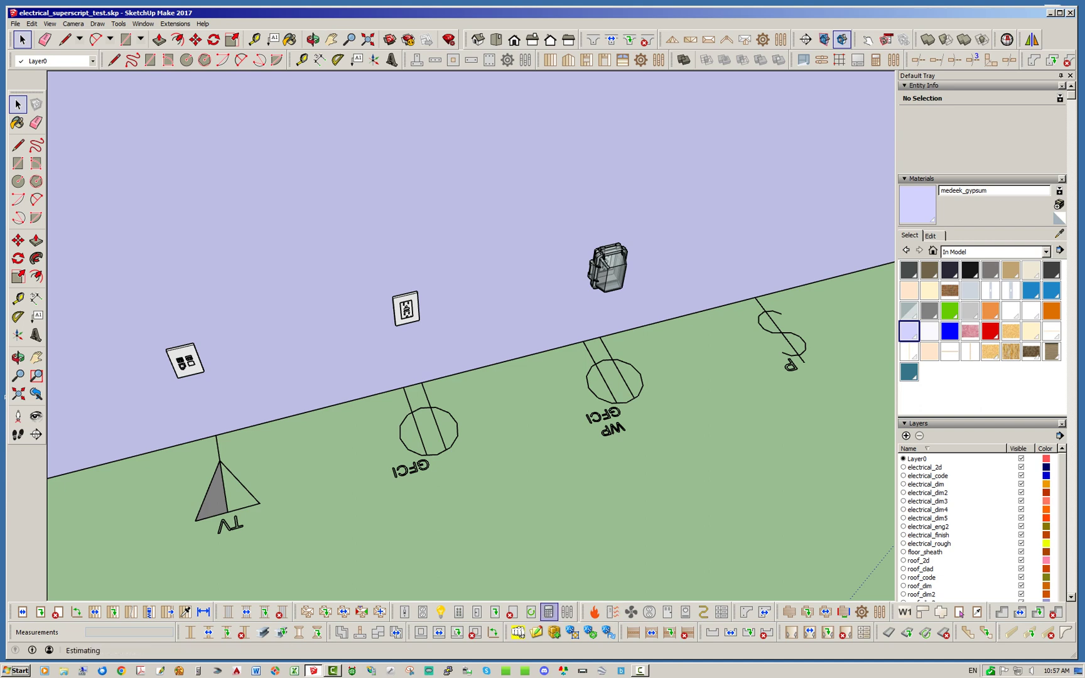
# Regenerate the weatherproof and indoor GFCI outlets, the TV outlet and the switch to redraw their symbols at 14 in size and 1.5 text scale.
pyautogui.click(530, 612)
pyautogui.click(601, 272)
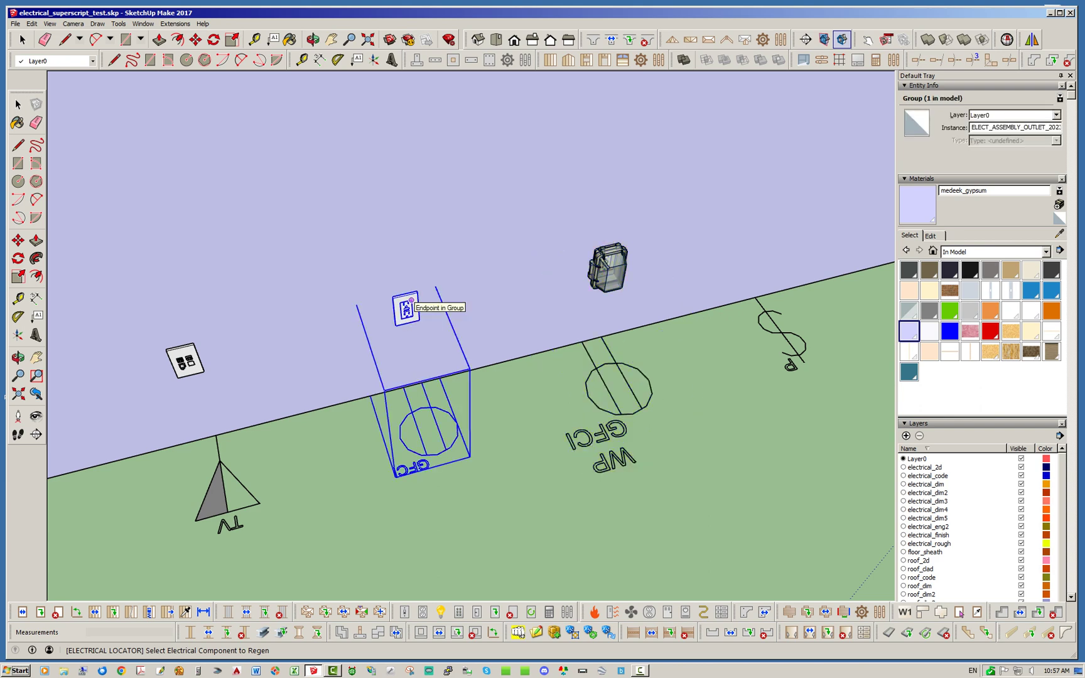
pyautogui.click(407, 306)
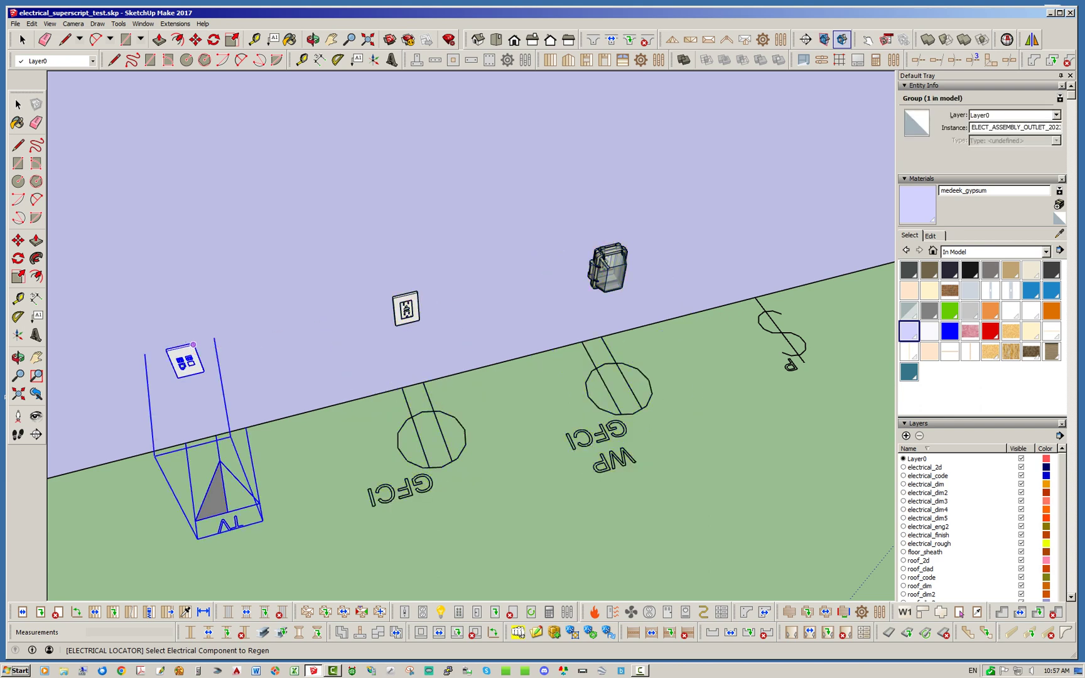
pyautogui.click(193, 345)
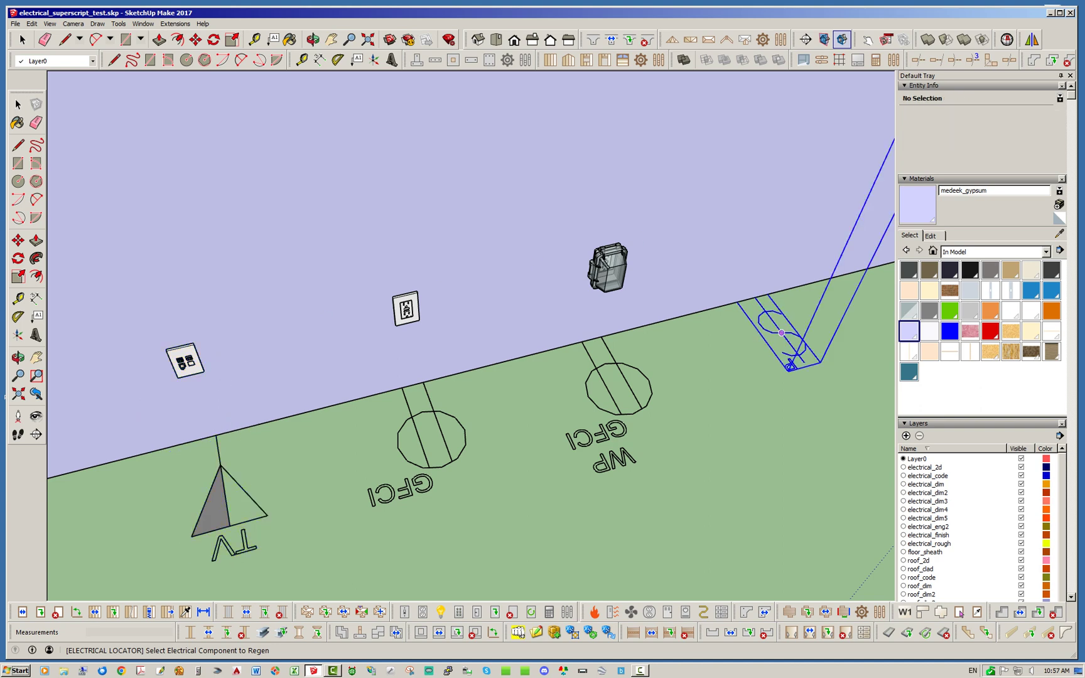
pyautogui.click(781, 332)
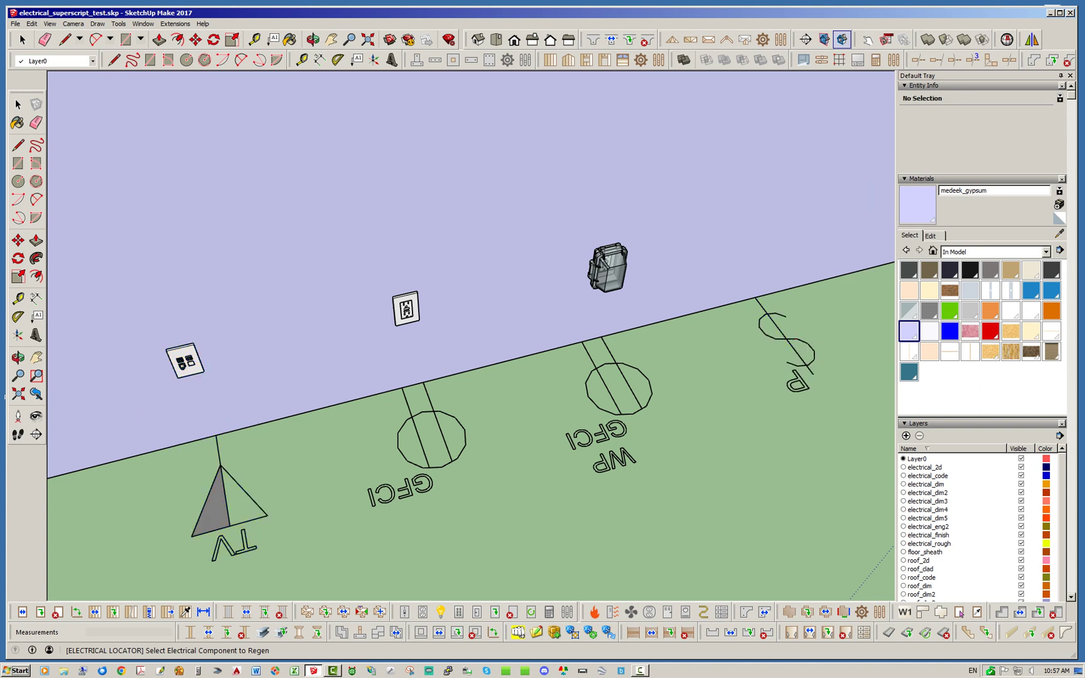
pyautogui.press('space')
pyautogui.scroll(-3, 649, 427)
pyautogui.moveTo(649, 427); pyautogui.dragTo(603, 421, button='middle')
pyautogui.moveTo(433, 327); pyautogui.dragTo(442, 342, button='middle')
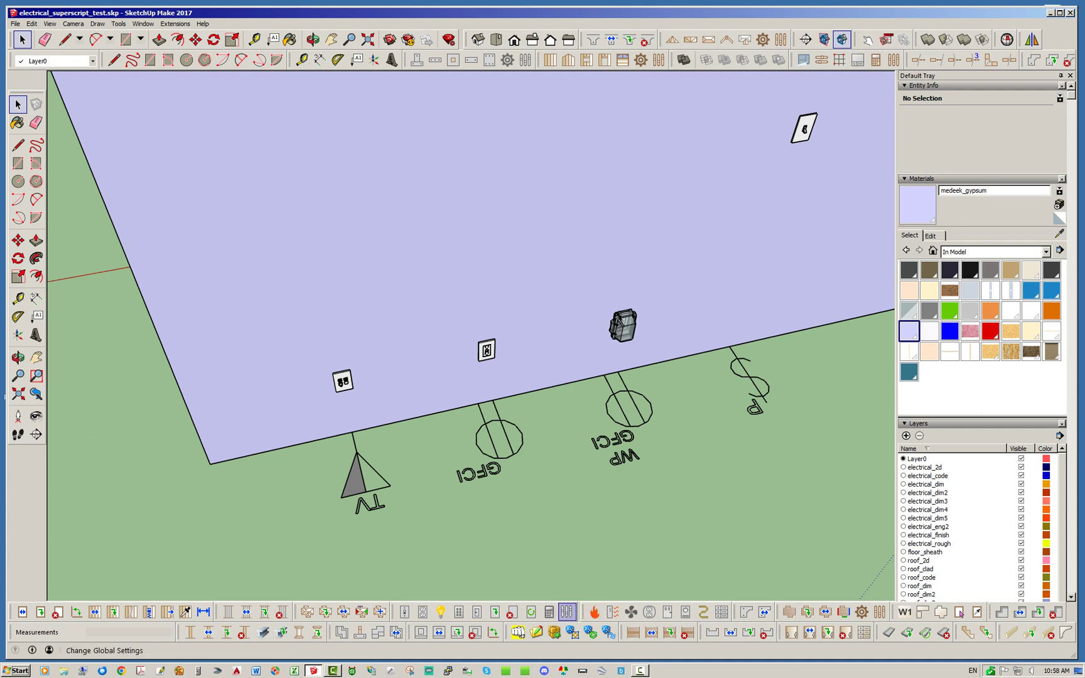
# Review the annotation formatting values in the Medeek Electrical global settings and close the window without changes.
pyautogui.click(566, 612)
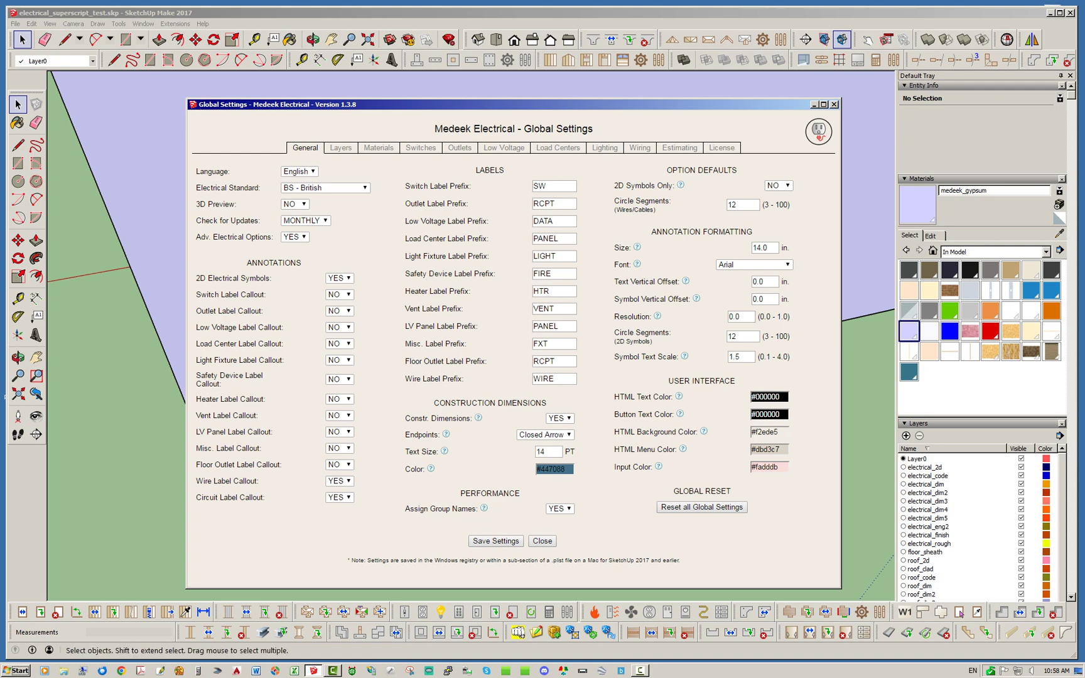
pyautogui.moveTo(307, 105)
pyautogui.mouseDown()
pyautogui.moveTo(496, 114)
pyautogui.moveTo(1048, 90)
pyautogui.moveTo(258, 97)
pyautogui.mouseUp()
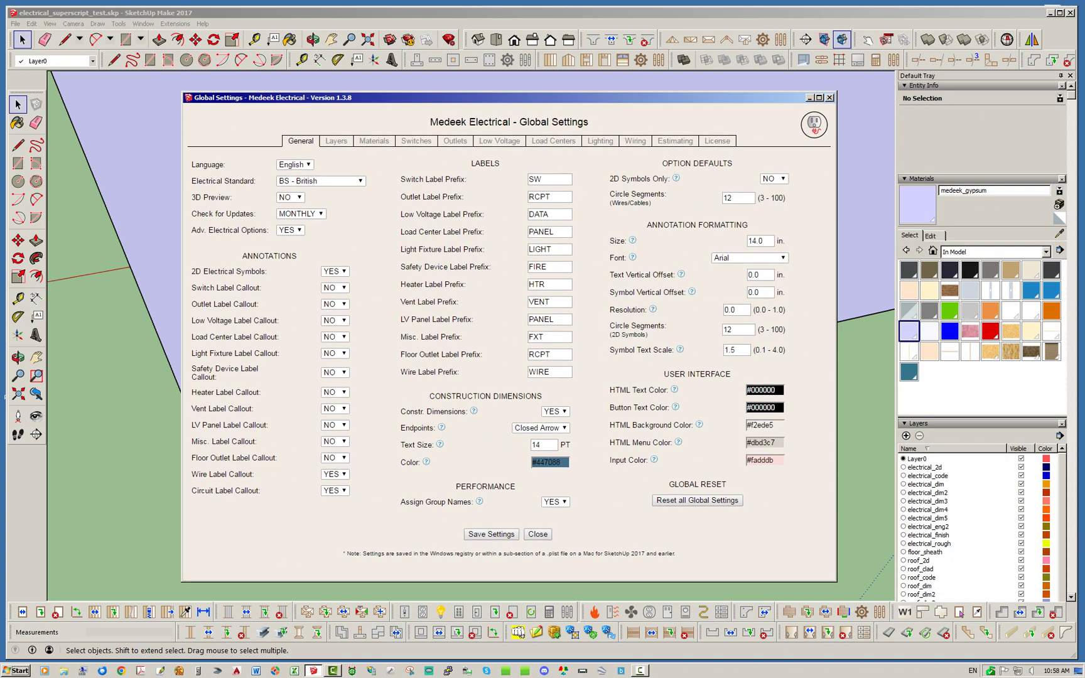
pyautogui.click(829, 98)
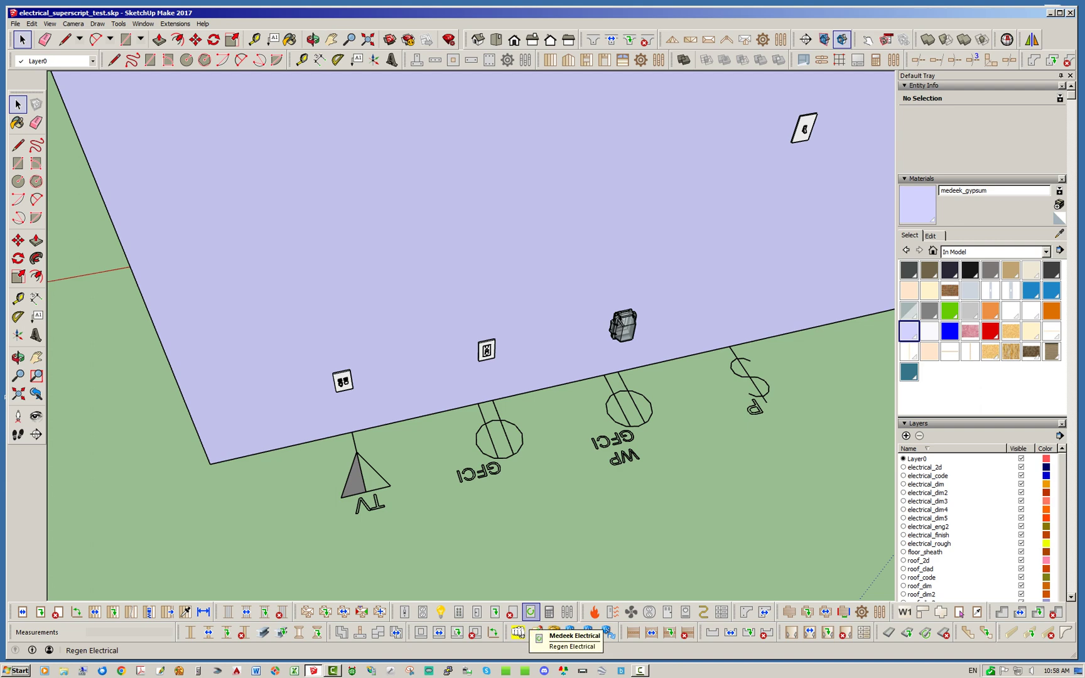